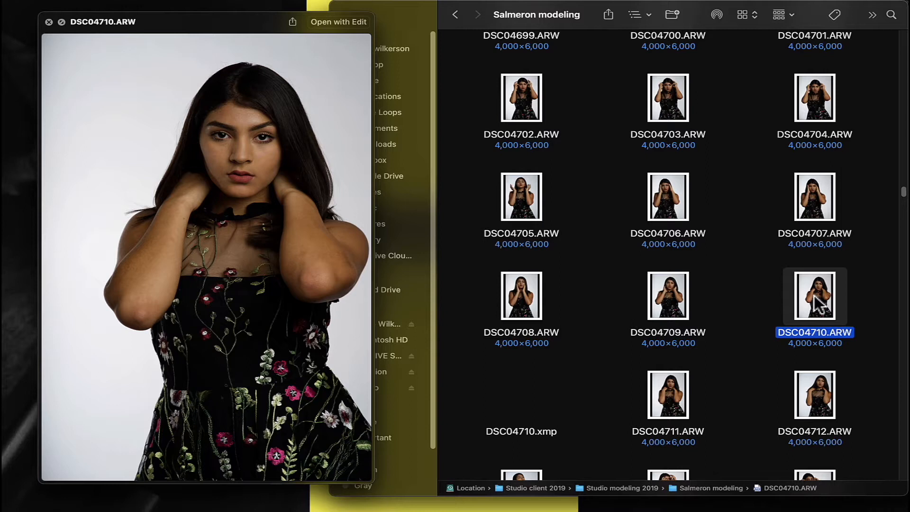
Step: Open DSC04710.ARW in Camera Raw and set its white balance by sampling the light backdrop beside the model's head
{"action": "left_click_drag", "start_coordinate": [819, 304], "coordinate": [33, 208]}
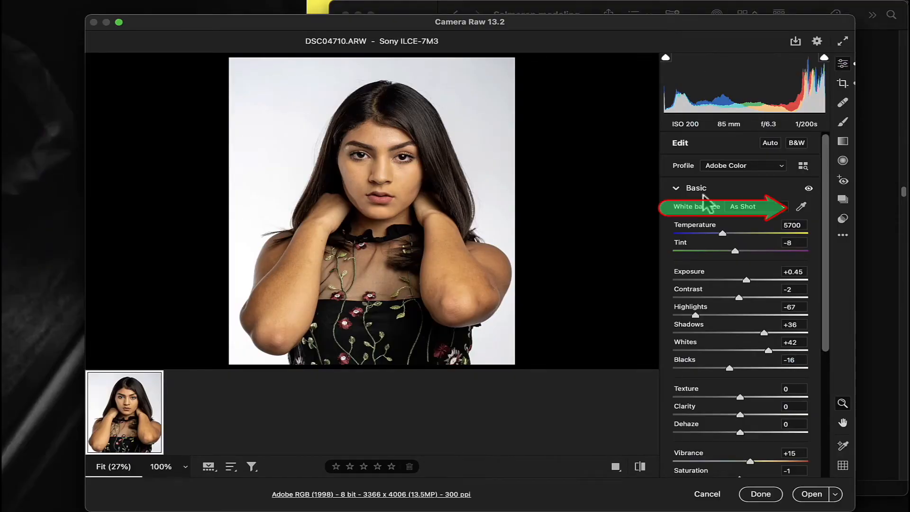
{"action": "left_click", "coordinate": [802, 207]}
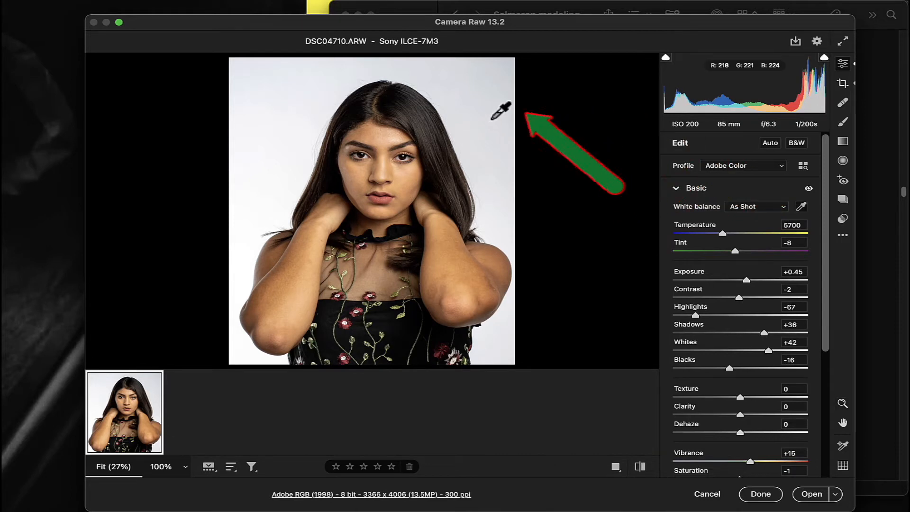
{"action": "left_click", "coordinate": [498, 110]}
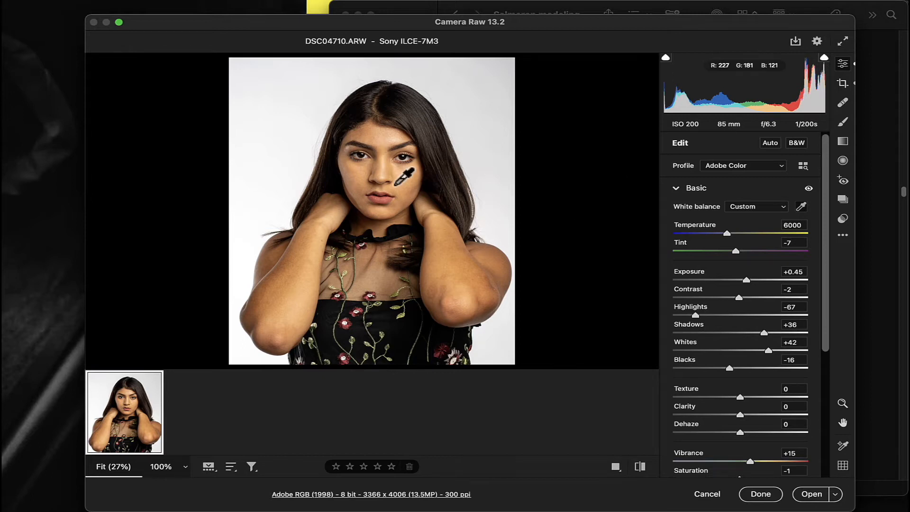
Step: Resample the white balance from the white of the model's eye and return to the full image
{"action": "scroll", "coordinate": [371, 171], "scroll_direction": "up", "scroll_amount": 5}
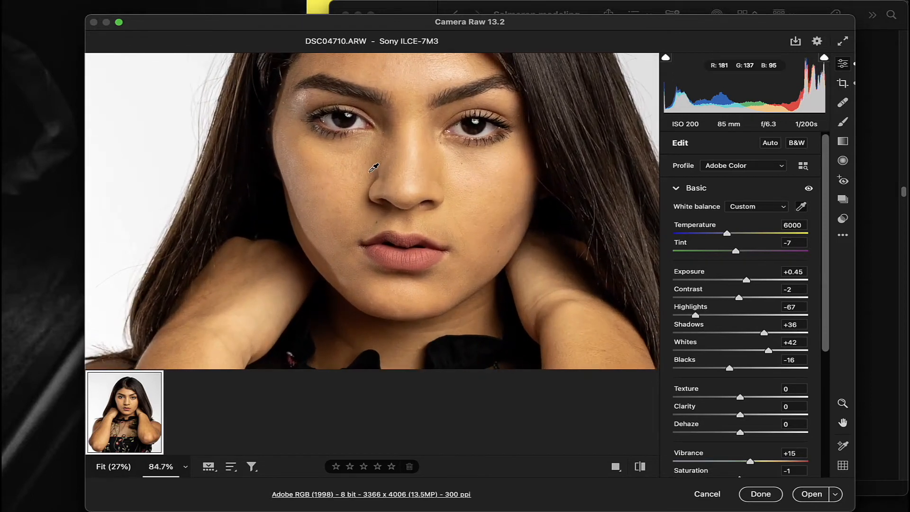
{"action": "scroll", "coordinate": [370, 172], "scroll_direction": "up", "scroll_amount": 1}
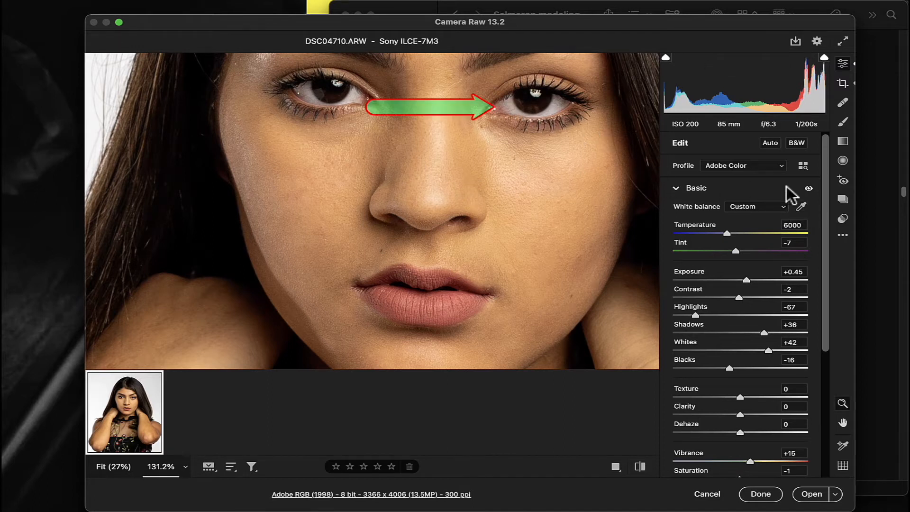
{"action": "left_click", "coordinate": [511, 100]}
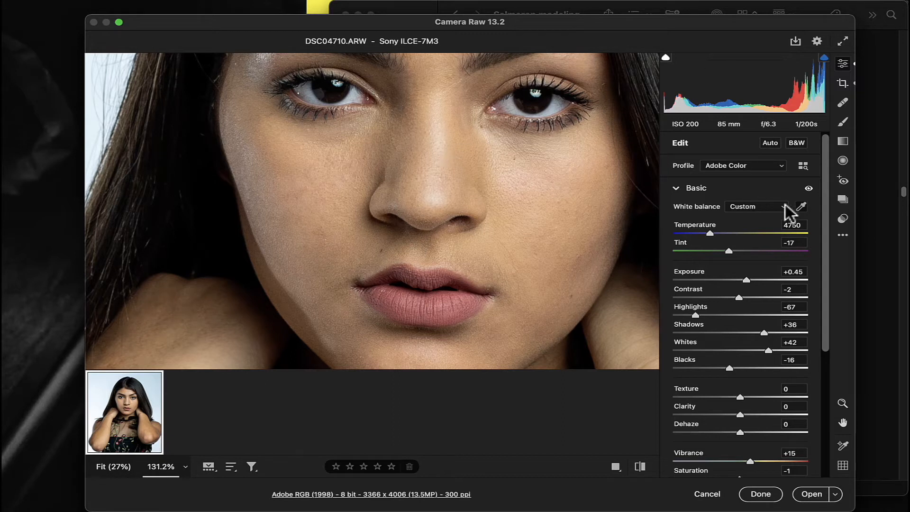
{"action": "left_click", "coordinate": [802, 207]}
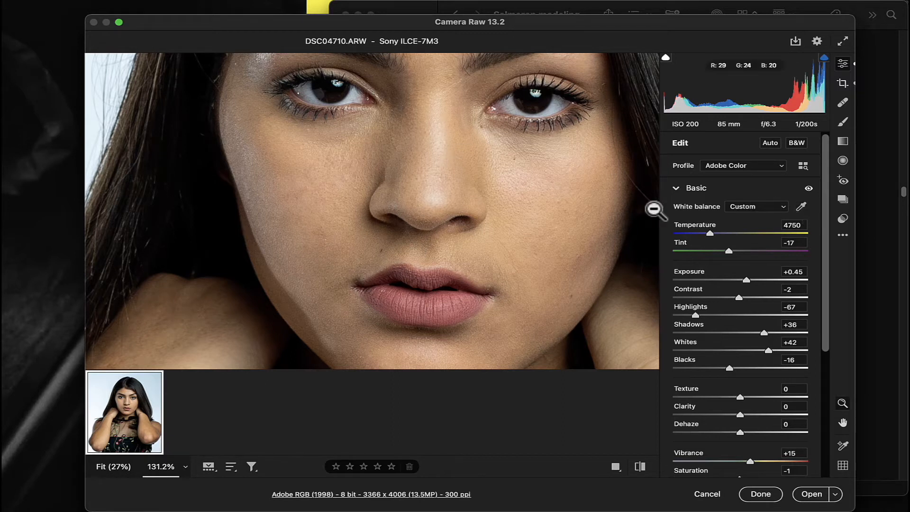
{"action": "left_click", "coordinate": [543, 212]}
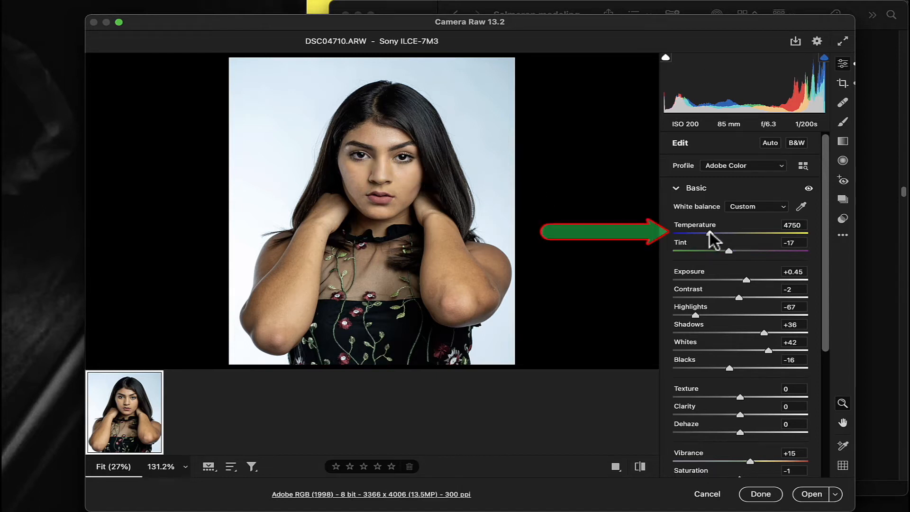
Step: Set the white balance temperature to 5250 and check the skin tone on the face up close
{"action": "left_click_drag", "start_coordinate": [709, 232], "coordinate": [717, 233]}
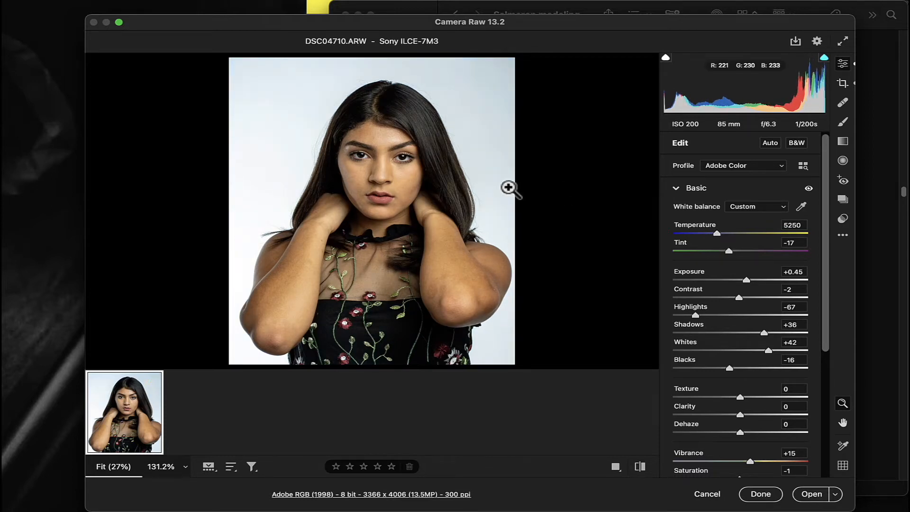
{"action": "left_click", "coordinate": [393, 157]}
{"action": "left_click", "coordinate": [393, 161]}
{"action": "left_click", "coordinate": [393, 166]}
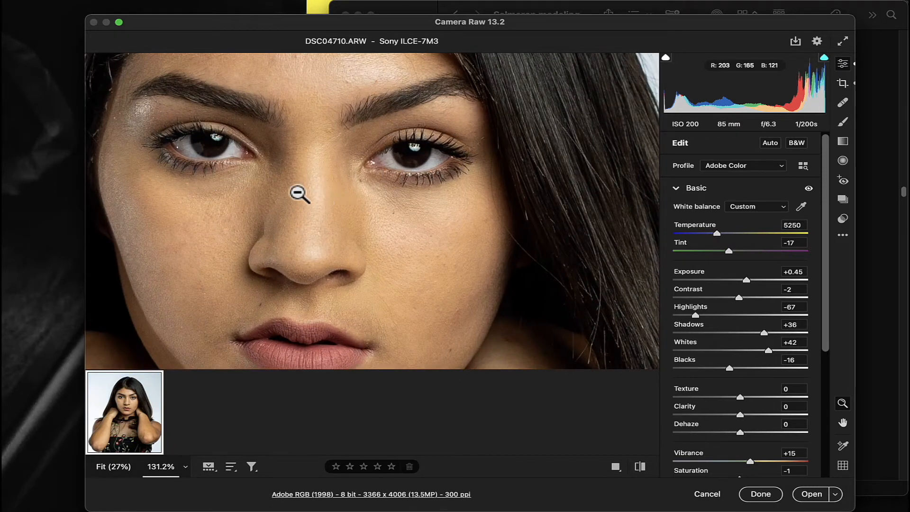
{"action": "left_click", "coordinate": [346, 196]}
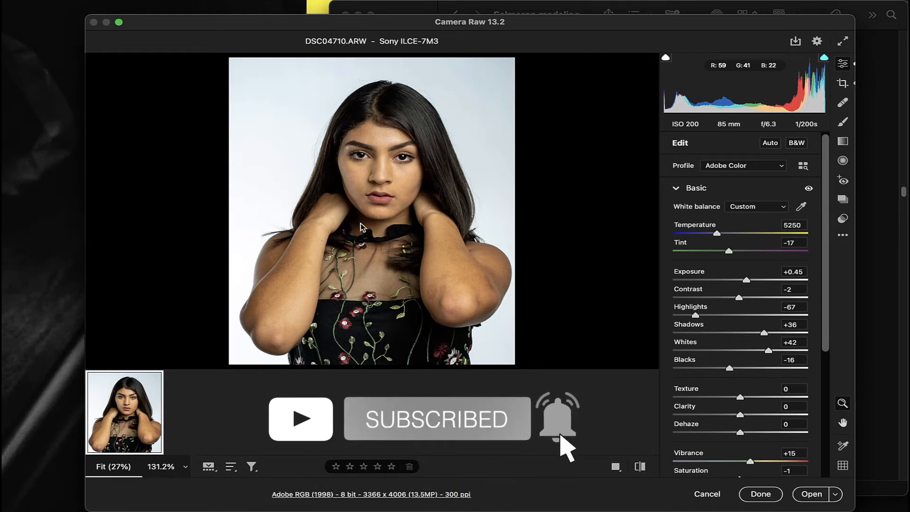
Step: Enhance the photo with Super Resolution, comparing the lower eyelash detail with and without the enhancement first
{"action": "right_click", "coordinate": [362, 225]}
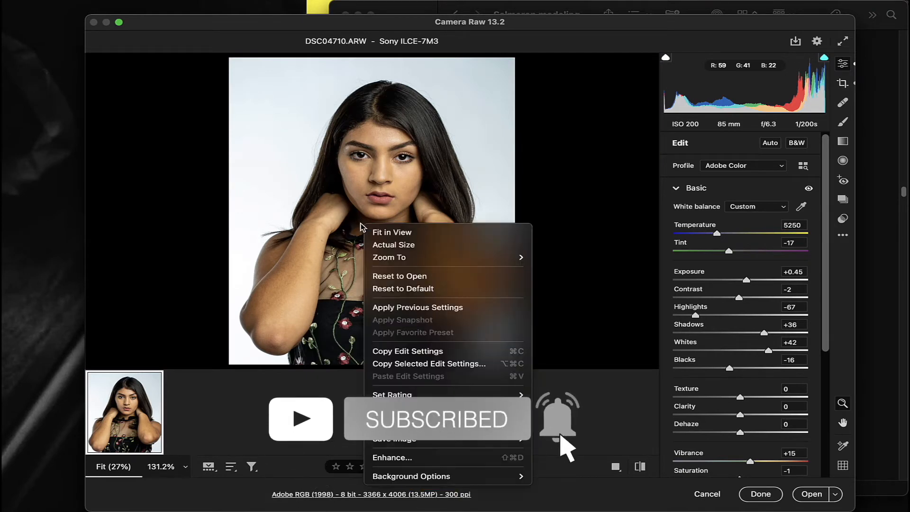
{"action": "left_click", "coordinate": [407, 458]}
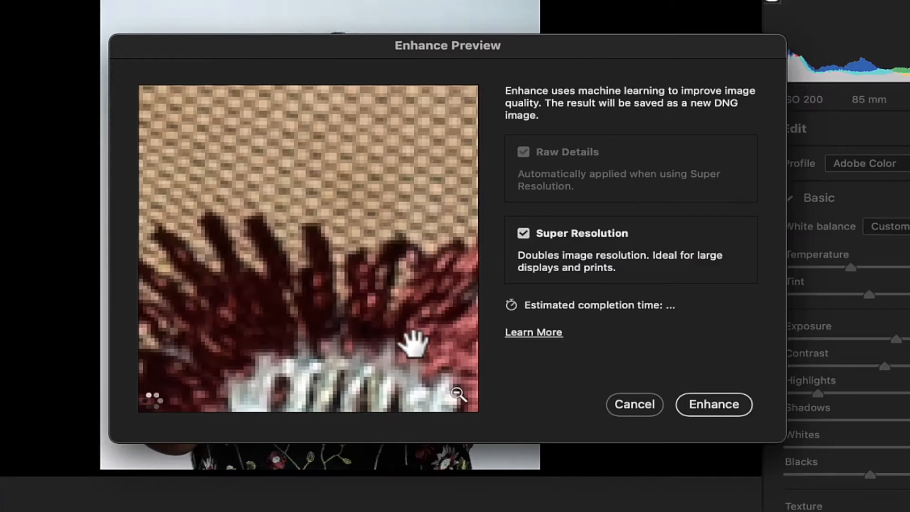
{"action": "left_click", "coordinate": [458, 393]}
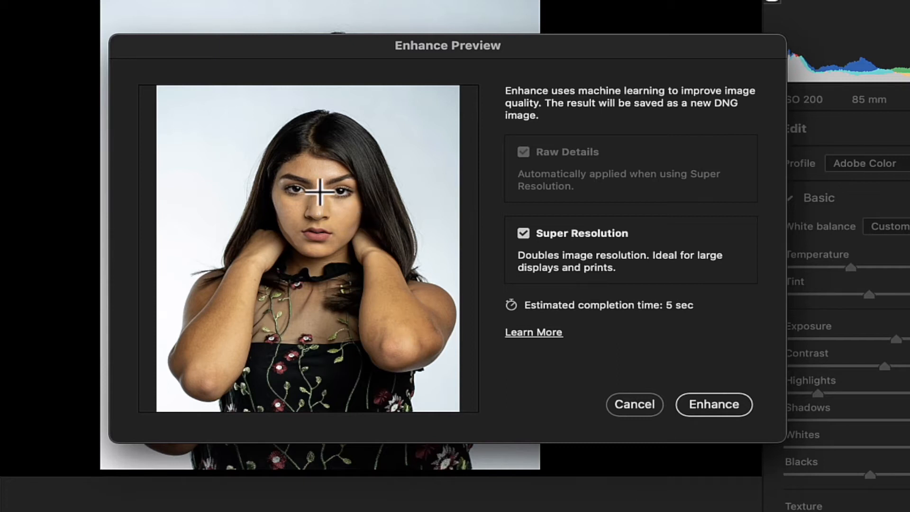
{"action": "left_click", "coordinate": [344, 191]}
{"action": "left_click_drag", "start_coordinate": [344, 204], "coordinate": [431, 166]}
{"action": "left_click", "coordinate": [374, 350]}
{"action": "left_click_drag", "start_coordinate": [374, 350], "coordinate": [417, 197]}
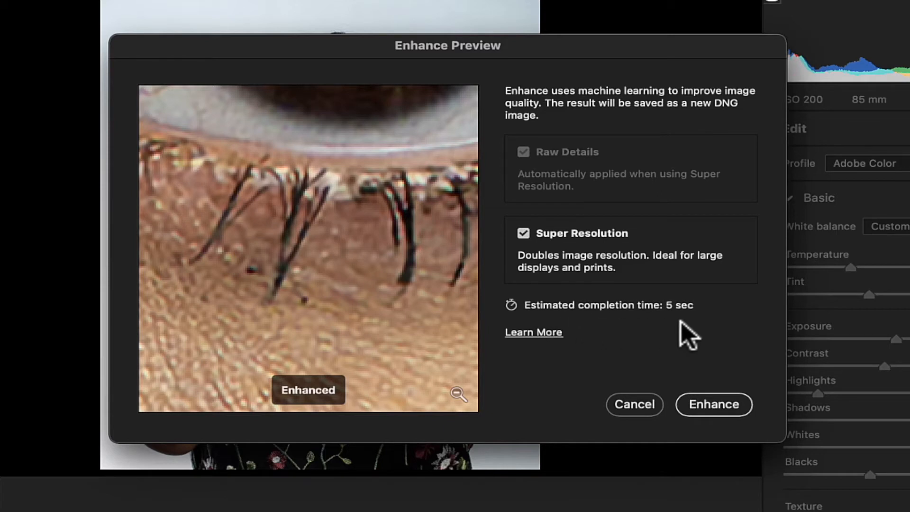
{"action": "left_click", "coordinate": [369, 270]}
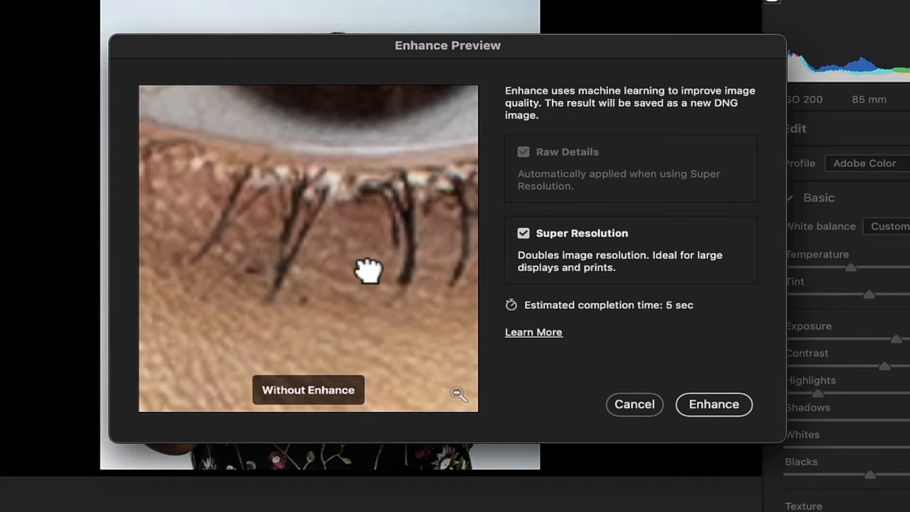
{"action": "left_click", "coordinate": [363, 220]}
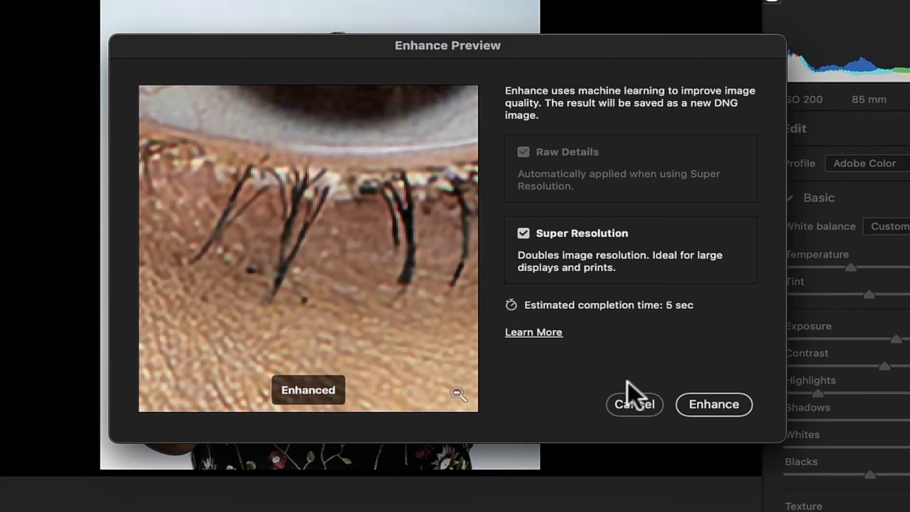
{"action": "left_click", "coordinate": [715, 405]}
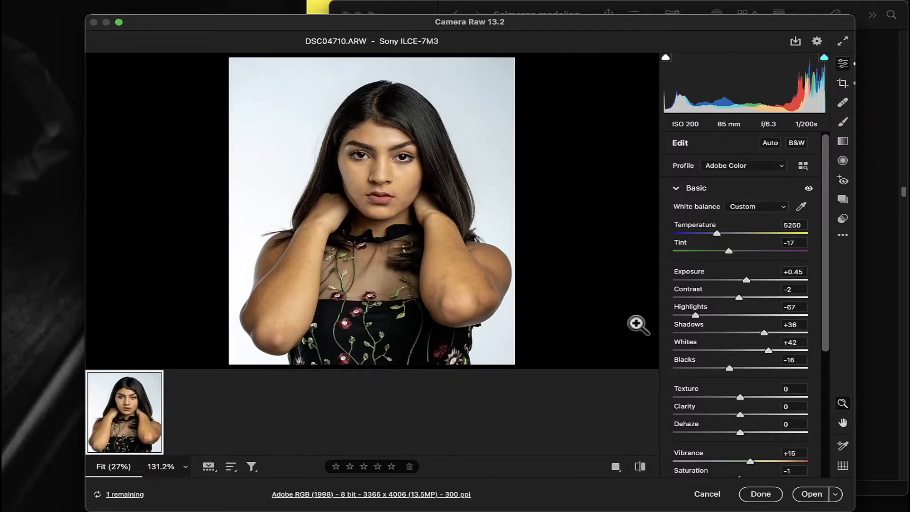
Step: Raise the exposure to +0.60 while viewing the face up close
{"action": "left_click", "coordinate": [381, 166]}
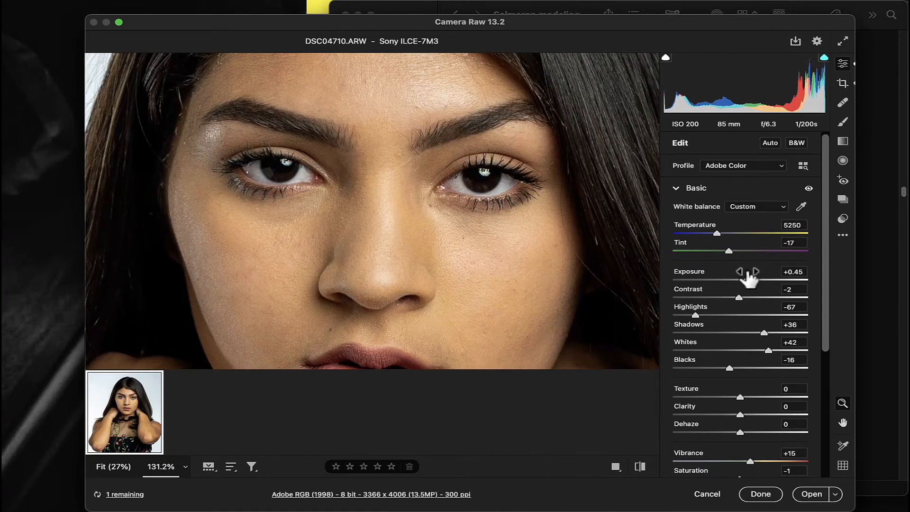
{"action": "left_click_drag", "start_coordinate": [747, 278], "coordinate": [746, 278]}
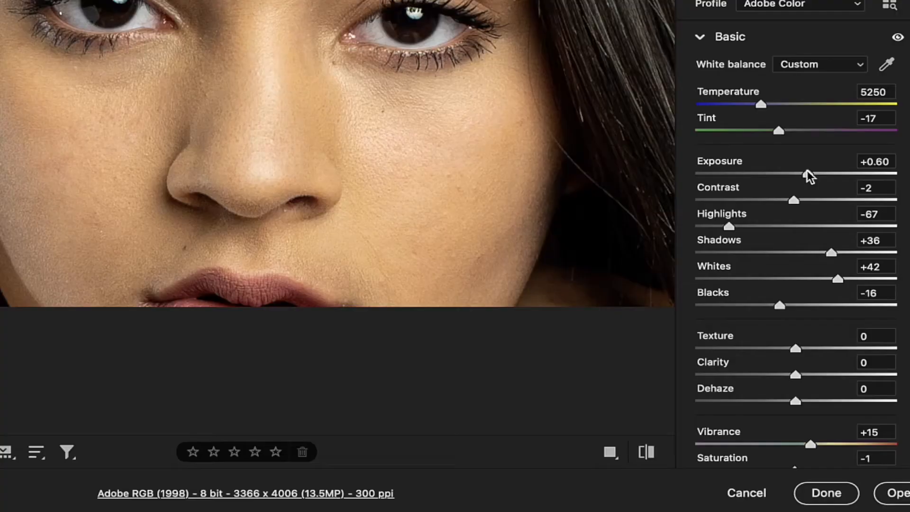
{"action": "left_click", "coordinate": [422, 190]}
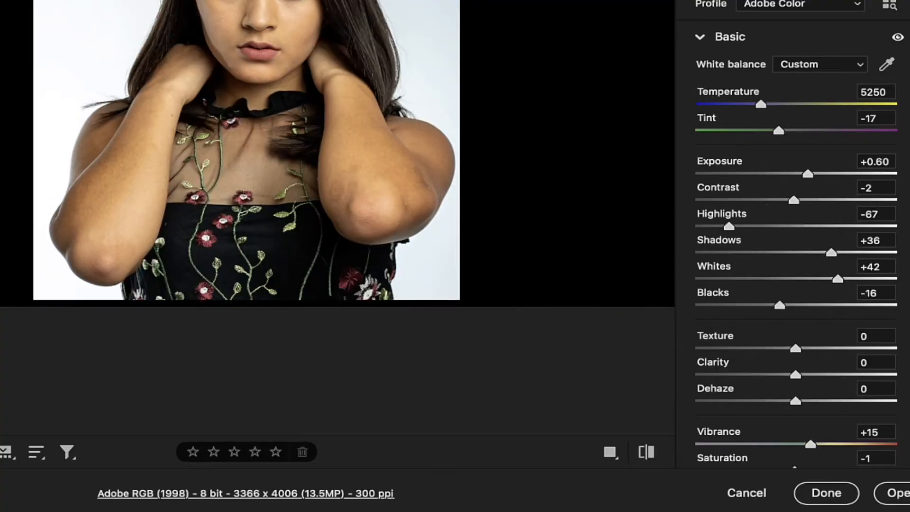
Step: Enable lens profile corrections and chromatic aberration removal, and open the developed photo in Photoshop
{"action": "scroll", "coordinate": [794, 237], "scroll_direction": "down", "scroll_amount": 6}
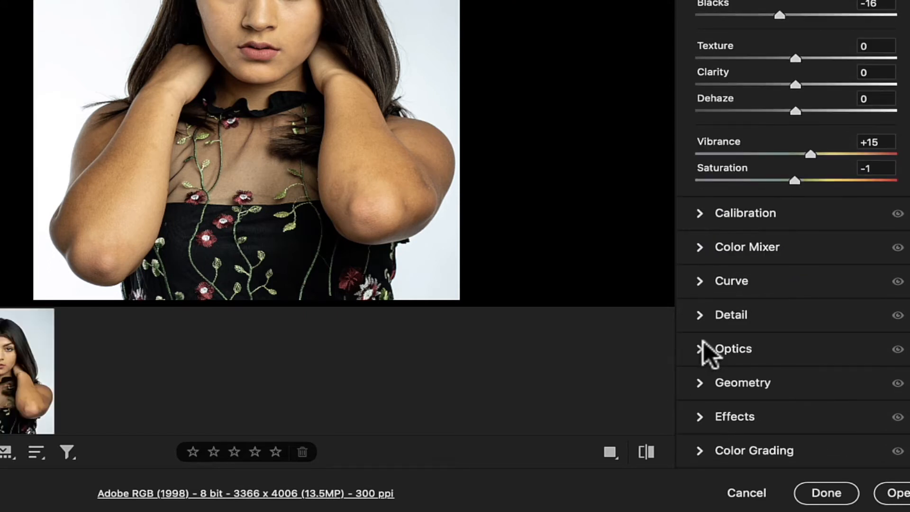
{"action": "left_click", "coordinate": [700, 316]}
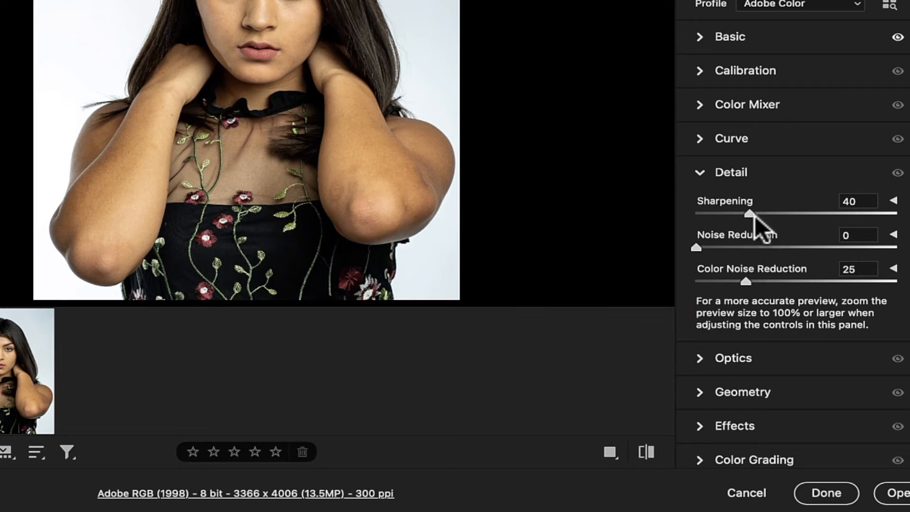
{"action": "left_click", "coordinate": [701, 358]}
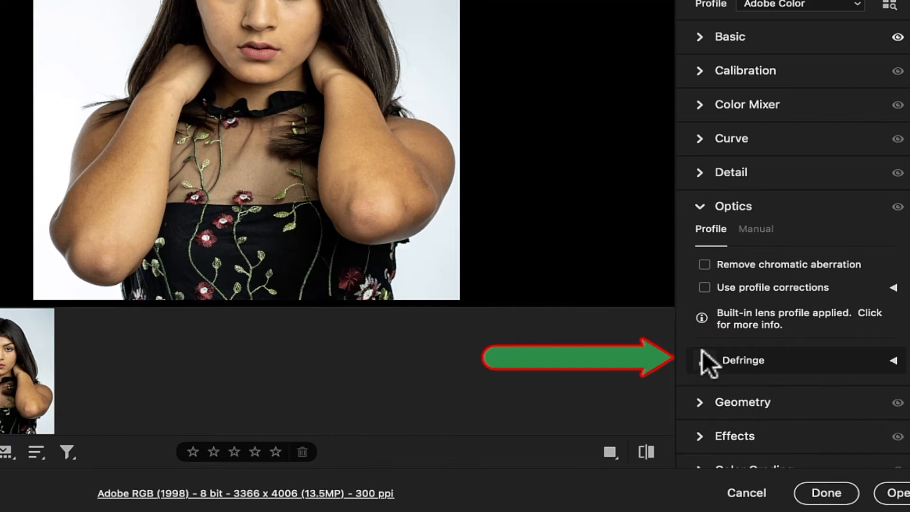
{"action": "left_click", "coordinate": [705, 287]}
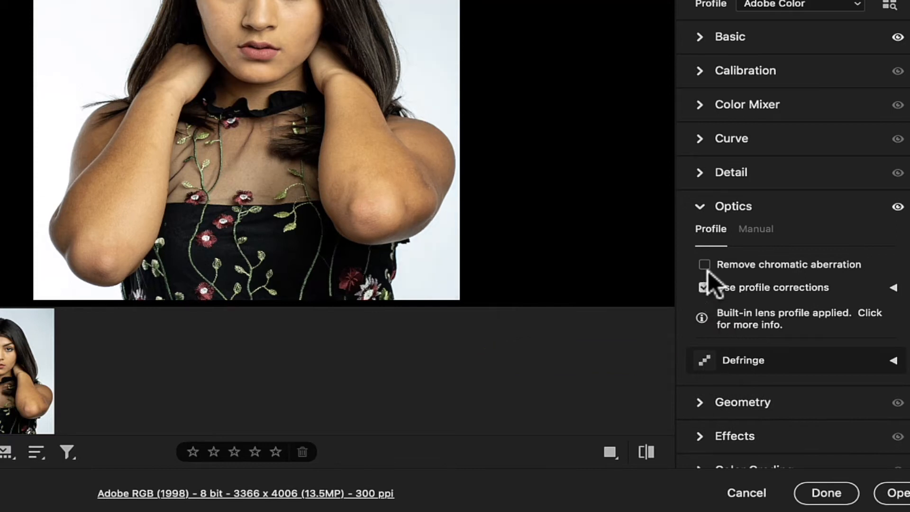
{"action": "left_click", "coordinate": [705, 265]}
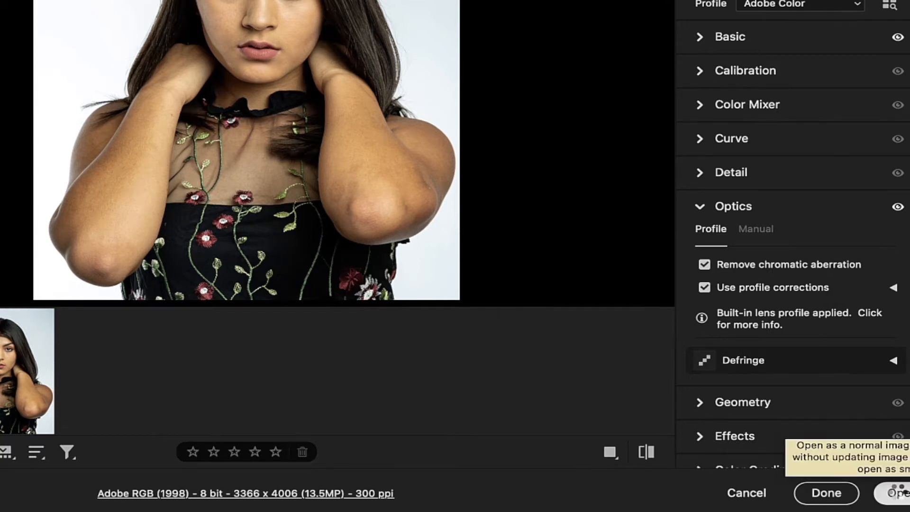
{"action": "left_click", "coordinate": [896, 493]}
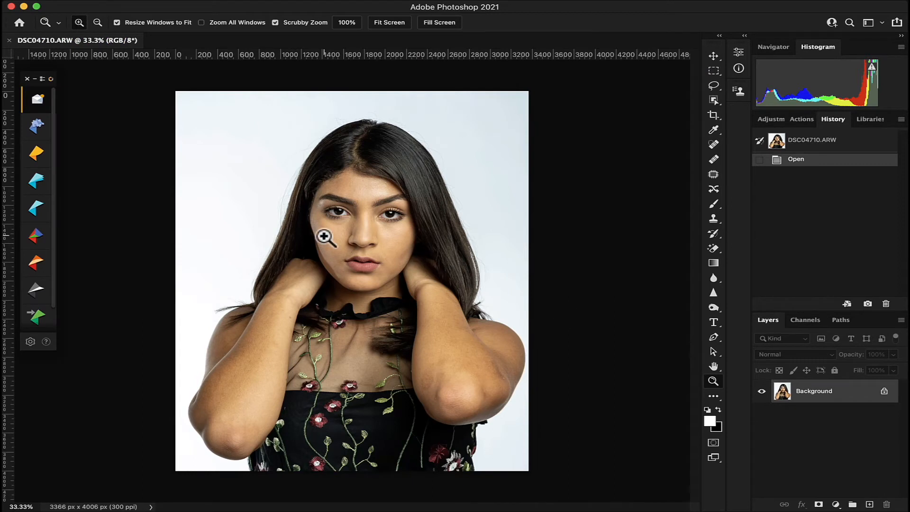
Step: Examine the model's skin, eyes, nose and lips at high magnification and return to the whole image
{"action": "left_click", "coordinate": [340, 226]}
{"action": "left_click", "coordinate": [340, 226]}
{"action": "scroll", "coordinate": [341, 226], "scroll_direction": "up", "scroll_amount": 2}
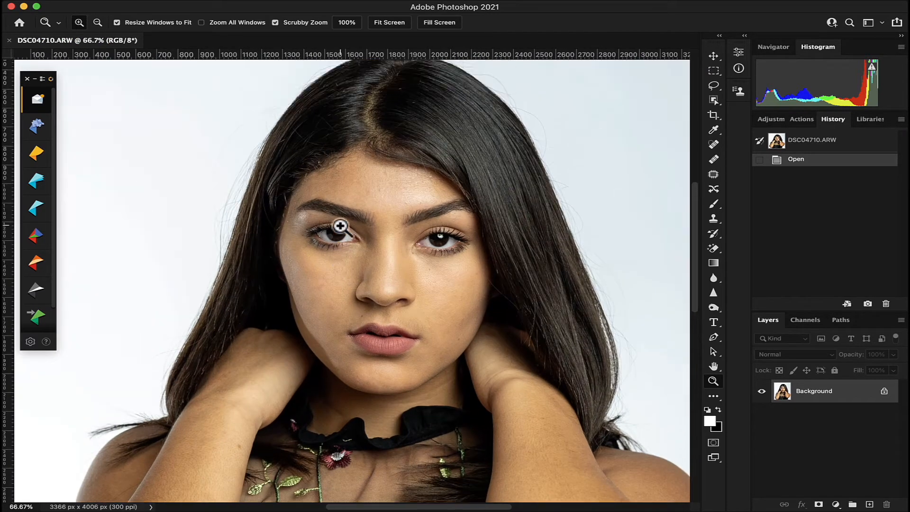
{"action": "scroll", "coordinate": [340, 227], "scroll_direction": "down", "scroll_amount": 2}
{"action": "scroll", "coordinate": [341, 226], "scroll_direction": "up", "scroll_amount": 1}
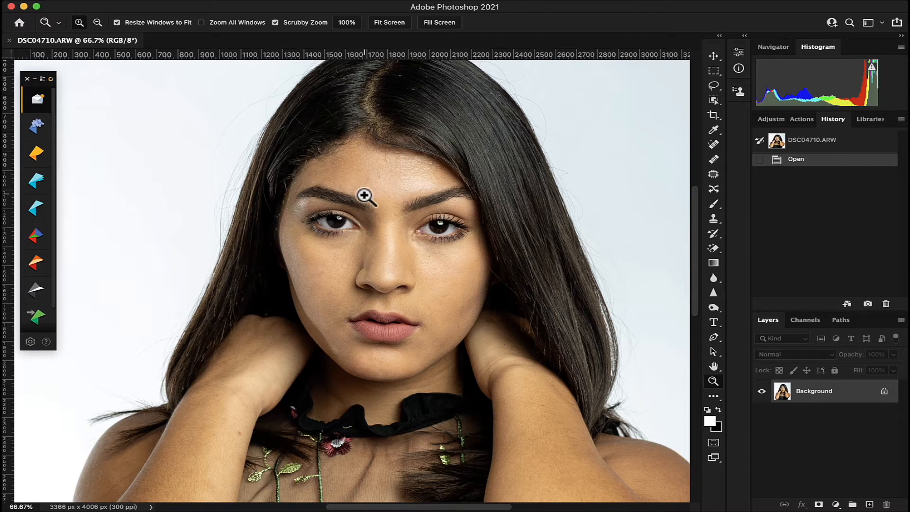
{"action": "scroll", "coordinate": [364, 196], "scroll_direction": "up", "scroll_amount": 3}
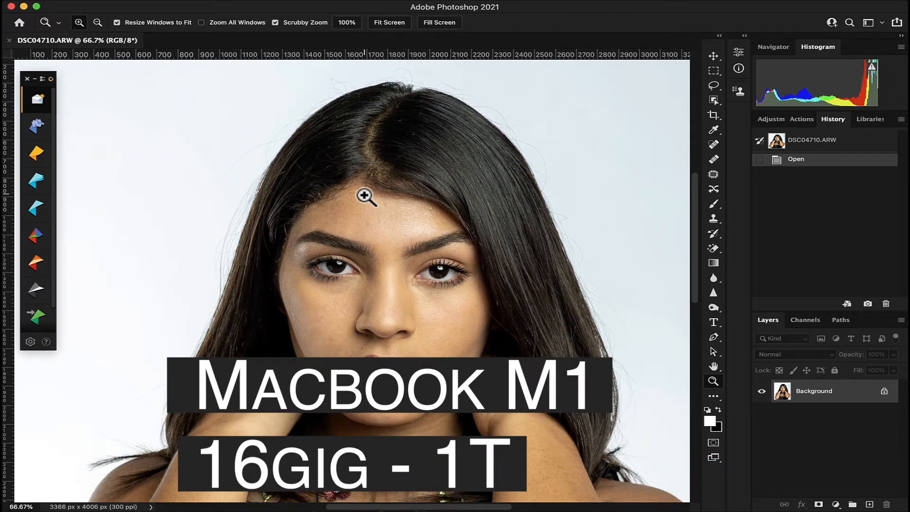
{"action": "scroll", "coordinate": [364, 196], "scroll_direction": "down", "scroll_amount": 1}
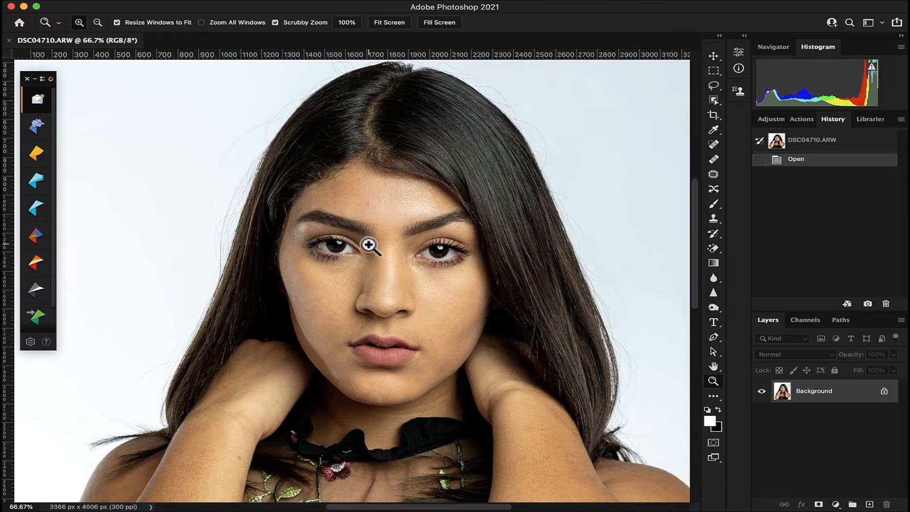
{"action": "scroll", "coordinate": [369, 245], "scroll_direction": "down", "scroll_amount": 4}
{"action": "scroll", "coordinate": [369, 246], "scroll_direction": "up", "scroll_amount": 4}
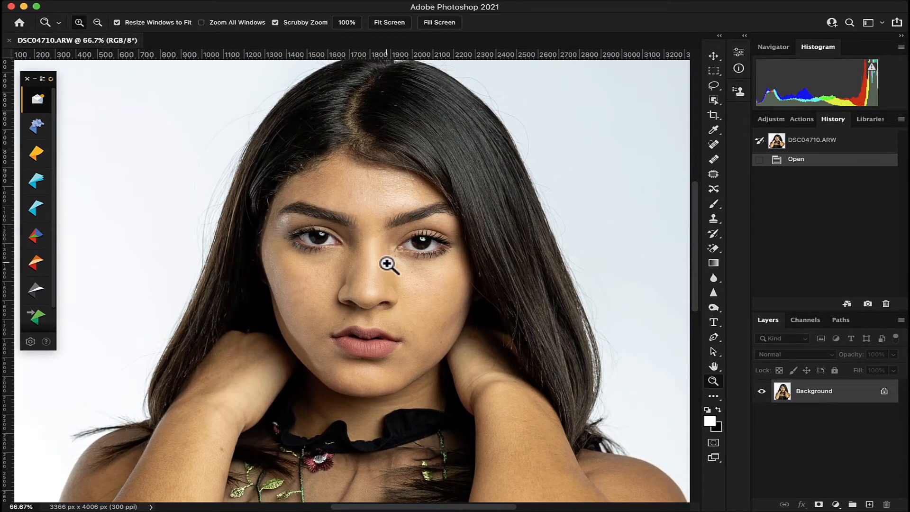
{"action": "left_click", "coordinate": [363, 291]}
{"action": "left_click", "coordinate": [325, 305]}
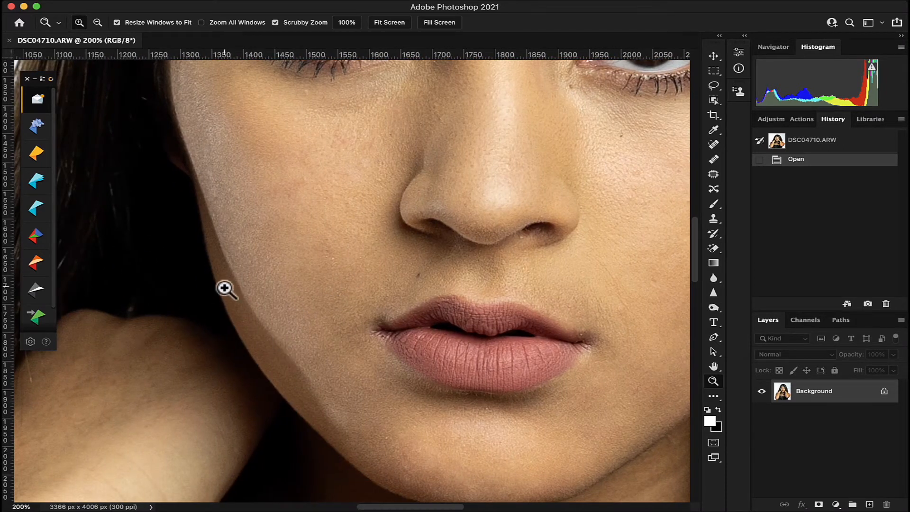
{"action": "left_click", "coordinate": [389, 23]}
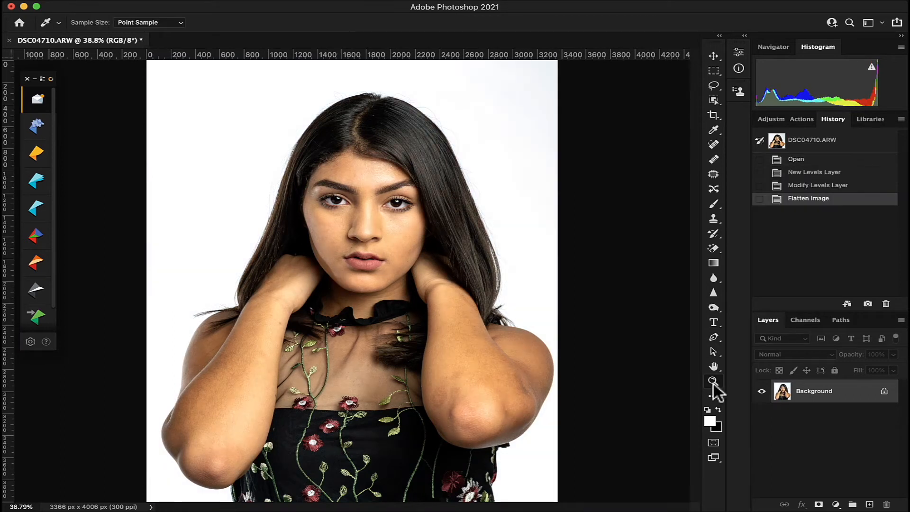
Step: Inspect the face of the flattened portrait at 100% magnification
{"action": "left_click", "coordinate": [713, 381]}
{"action": "left_click", "coordinate": [353, 231]}
{"action": "left_click", "coordinate": [353, 232]}
{"action": "left_click", "coordinate": [354, 231]}
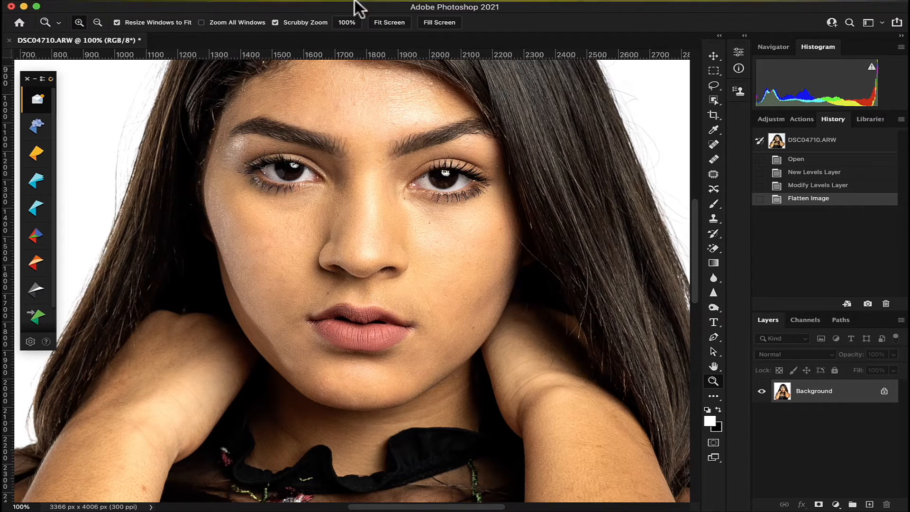
Step: Enable the Skin Smoothing neural filter on the portrait with smoothness 7 and blur 54
{"action": "mouse_move", "coordinate": [334, 10]}
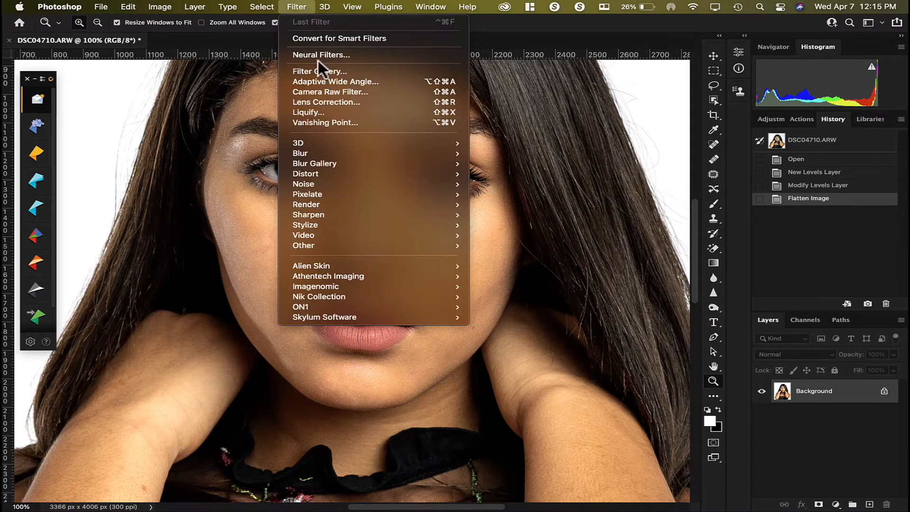
{"action": "mouse_move", "coordinate": [346, 225]}
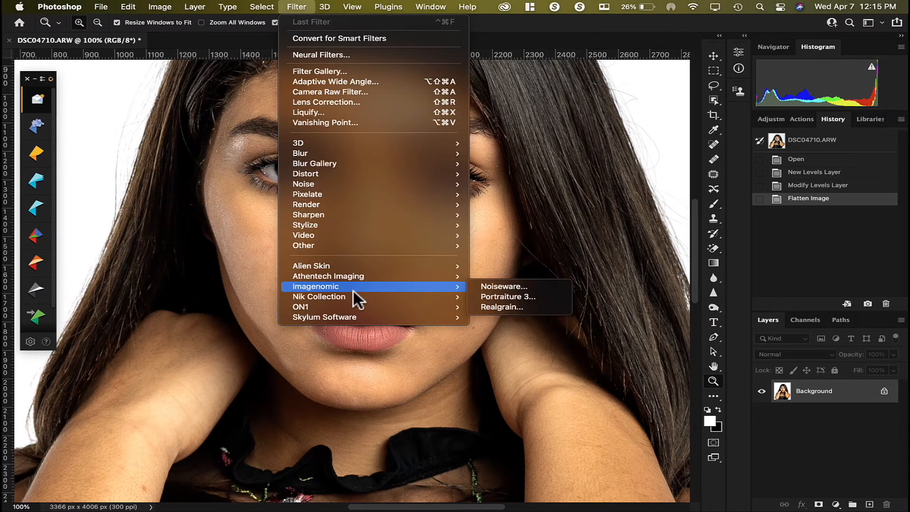
{"action": "mouse_move", "coordinate": [357, 284]}
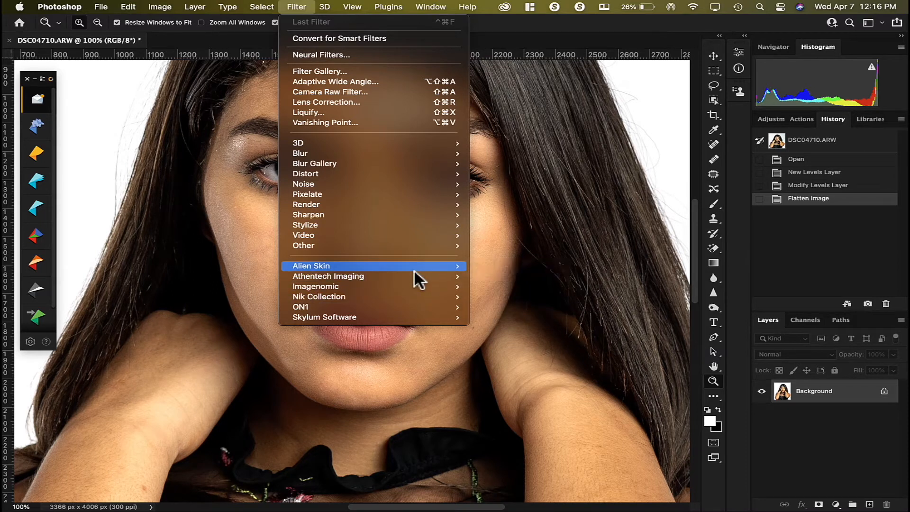
{"action": "mouse_move", "coordinate": [414, 275]}
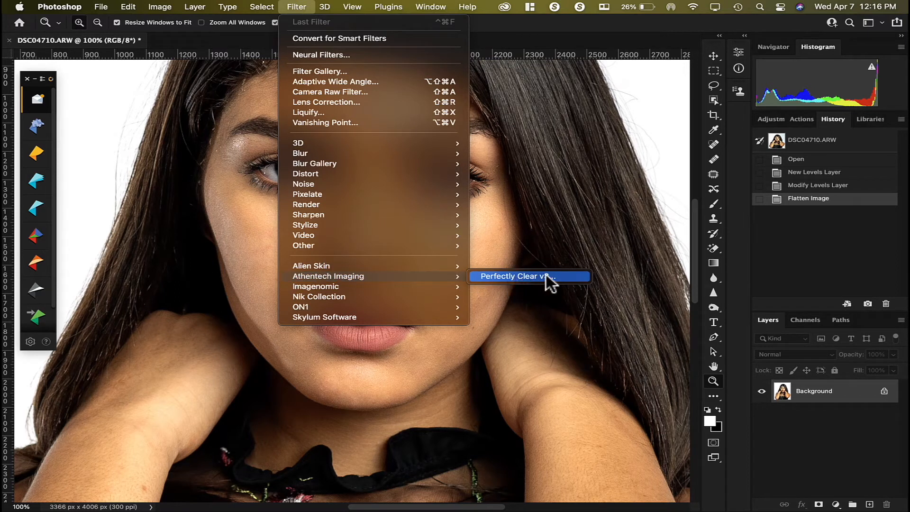
{"action": "mouse_move", "coordinate": [402, 306]}
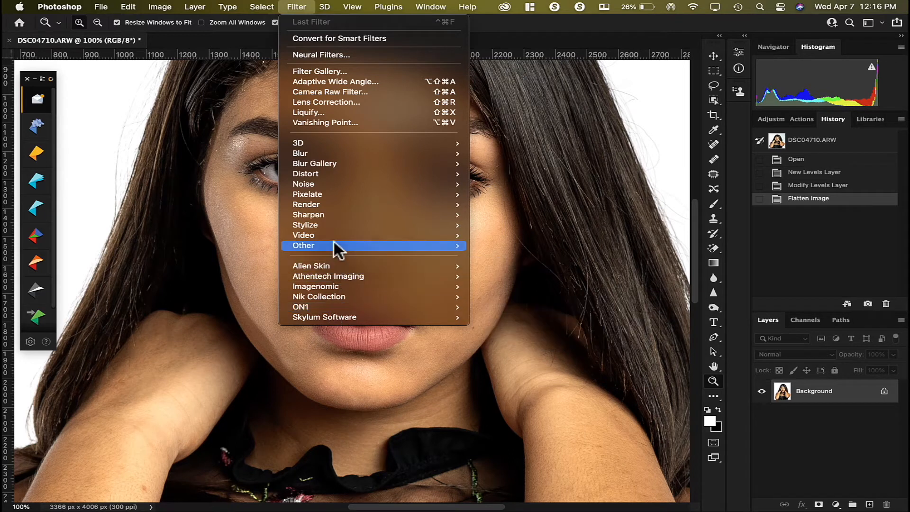
{"action": "left_click", "coordinate": [365, 55]}
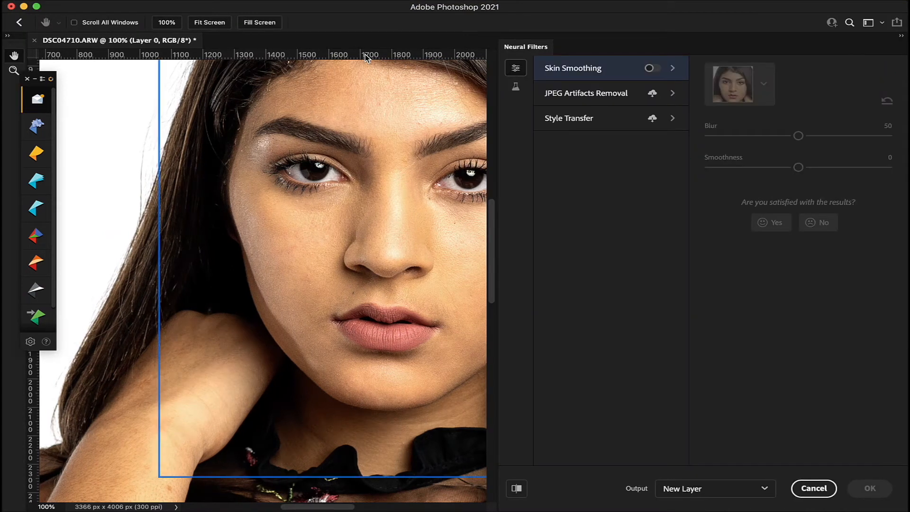
{"action": "left_click", "coordinate": [652, 69]}
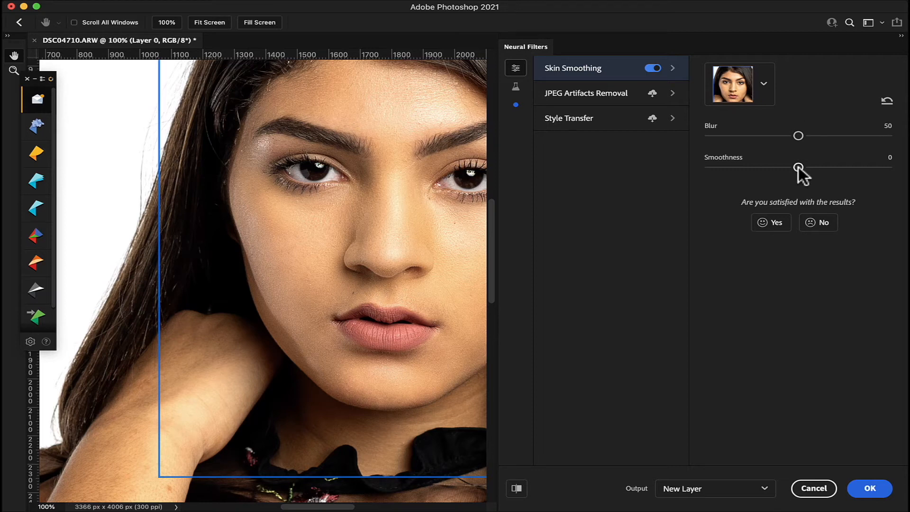
{"action": "left_click_drag", "start_coordinate": [798, 167], "coordinate": [811, 166]}
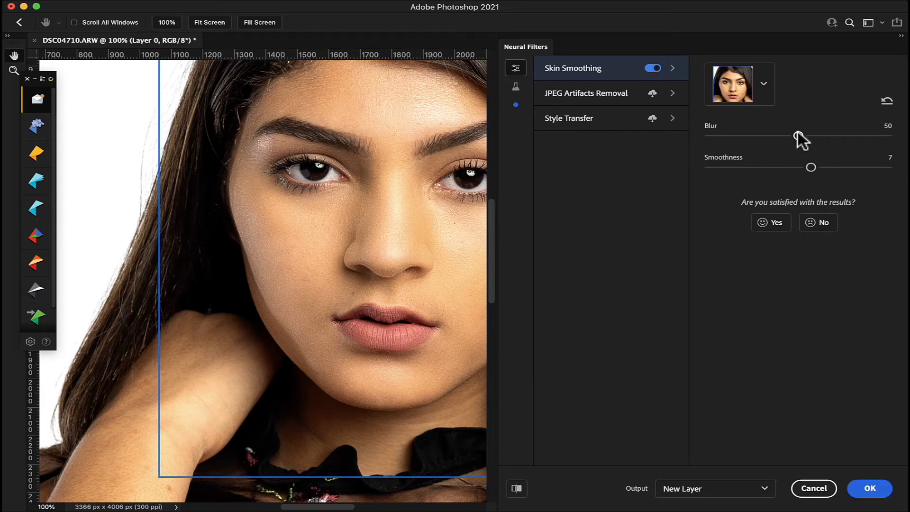
{"action": "left_click_drag", "start_coordinate": [799, 135], "coordinate": [805, 135]}
Step: Compare the face with and without Skin Smoothing and output the filter result to a new layer
{"action": "left_click_drag", "start_coordinate": [377, 240], "coordinate": [288, 288]}
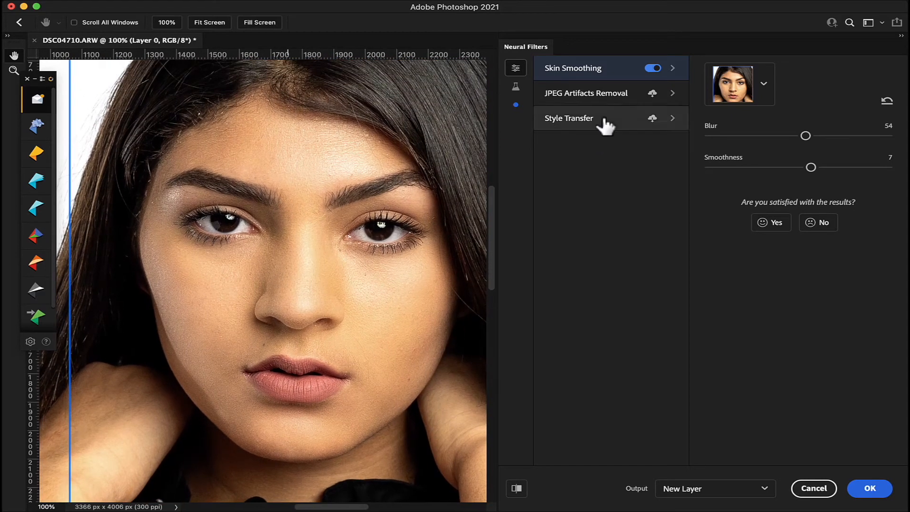
{"action": "left_click", "coordinate": [653, 69]}
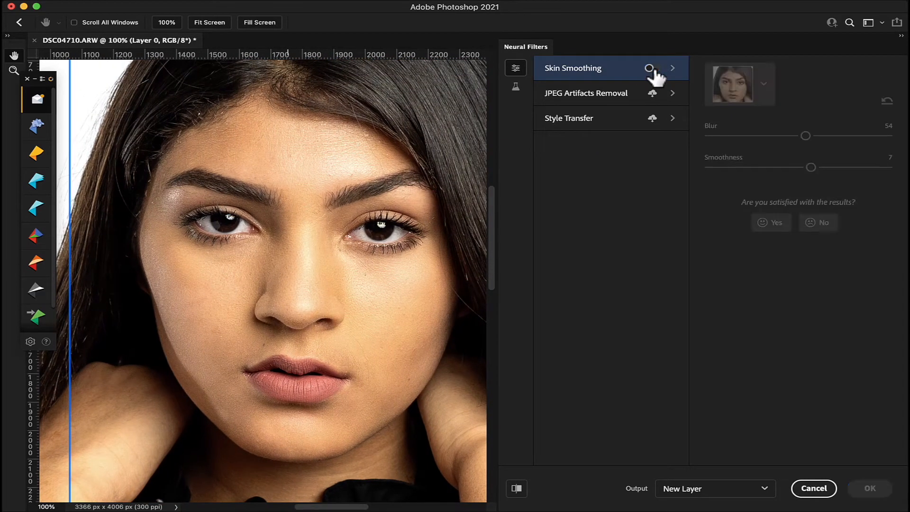
{"action": "left_click", "coordinate": [654, 70]}
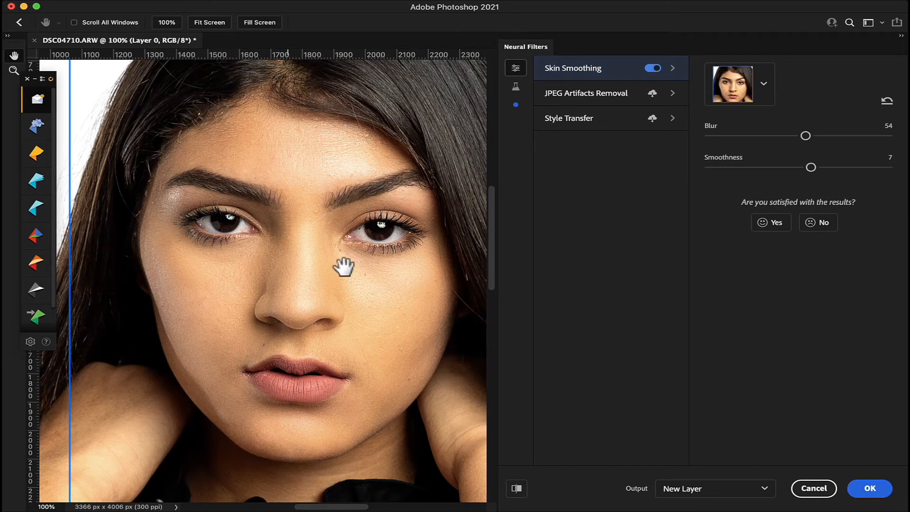
{"action": "left_click", "coordinate": [879, 490]}
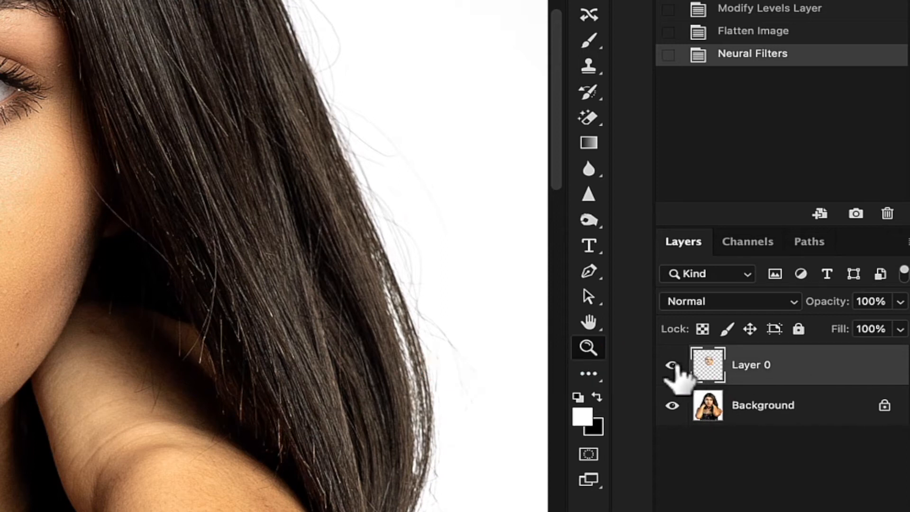
Step: Compare the portrait with the skin-smoothing layer hidden and shown
{"action": "left_click", "coordinate": [672, 366]}
{"action": "left_click", "coordinate": [672, 365]}
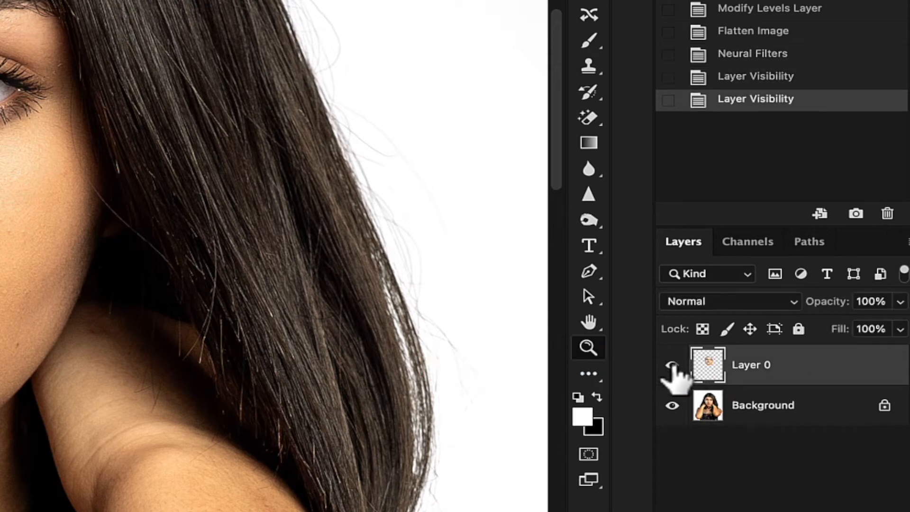
{"action": "left_click", "coordinate": [672, 365]}
{"action": "left_click", "coordinate": [672, 366]}
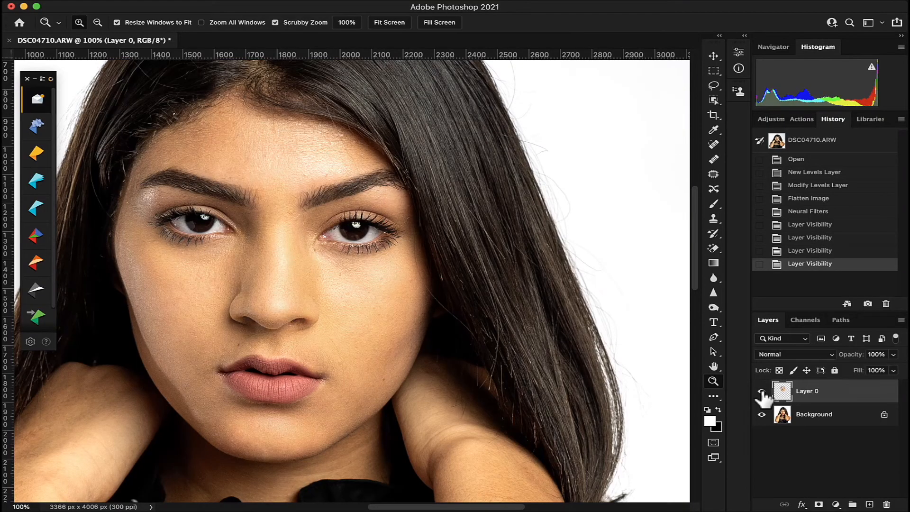
Step: Add an inverted black mask to the smoothing layer and paint white over the model's left cheek with a size 150 brush at 10% opacity
{"action": "left_click", "coordinate": [820, 505]}
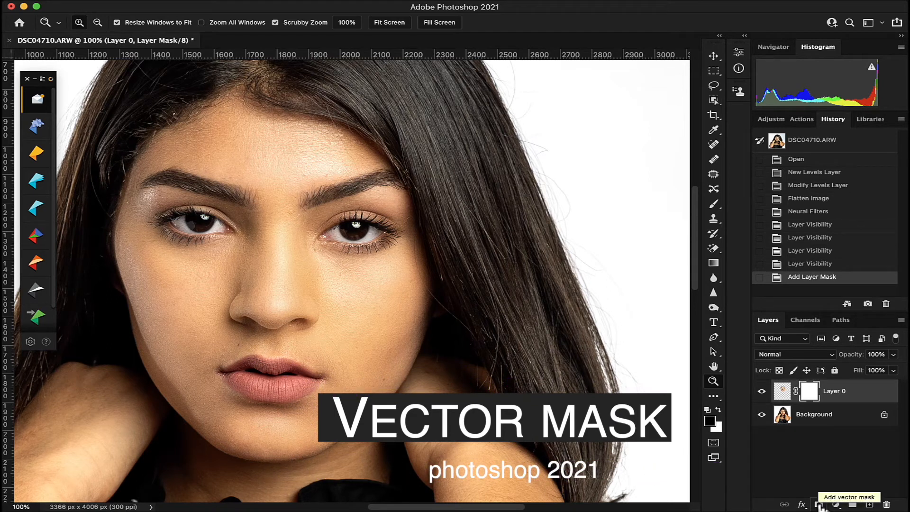
{"action": "key", "text": "super+i"}
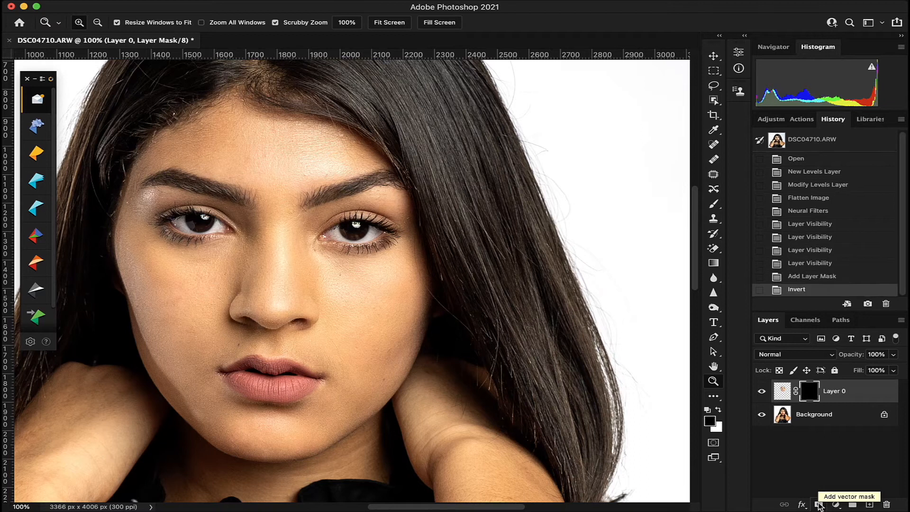
{"action": "left_click", "coordinate": [715, 205]}
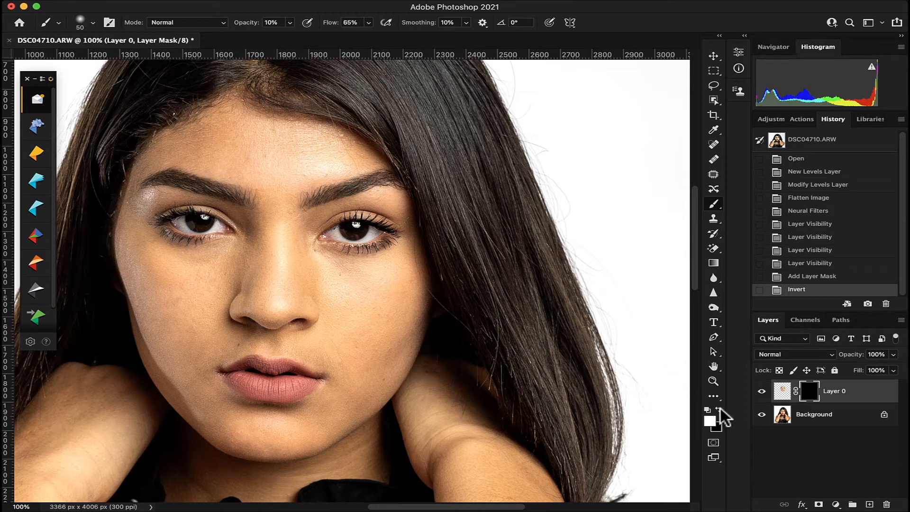
{"action": "key", "text": "bracketright"}
{"action": "key", "text": "bracketright"}
{"action": "key", "text": "bracketright"}
{"action": "key", "text": "bracketright"}
{"action": "key", "text": "bracketright"}
{"action": "key", "text": "bracketright"}
{"action": "key", "text": "bracketright"}
{"action": "key", "text": "bracketright"}
{"action": "key", "text": "bracketright"}
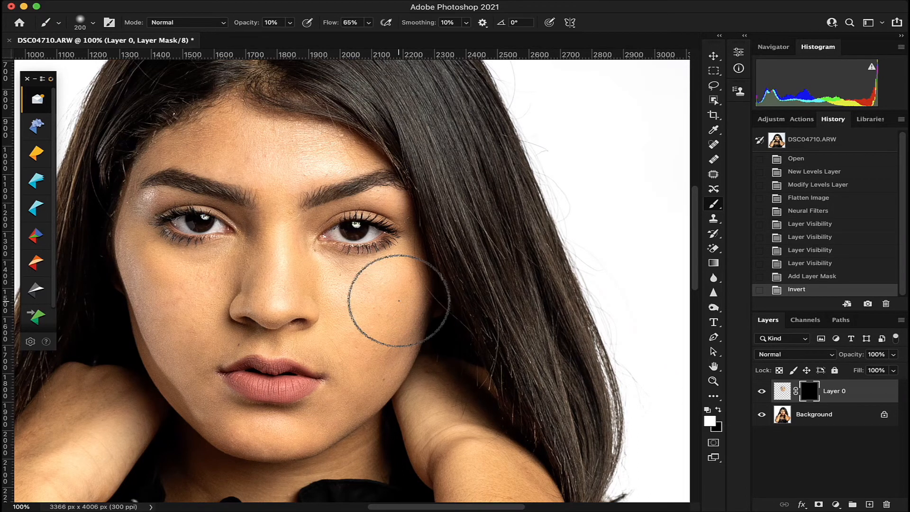
{"action": "key", "text": "bracketleft"}
{"action": "key", "text": "bracketleft"}
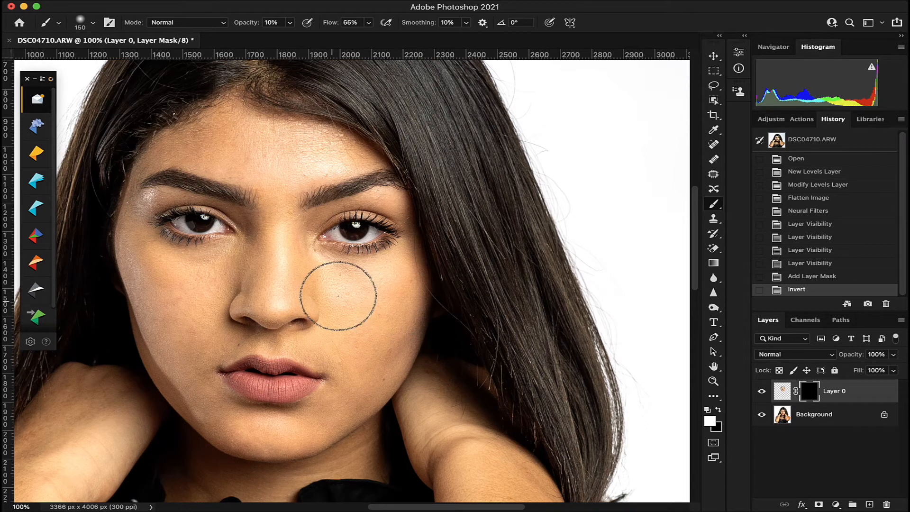
{"action": "left_click_drag", "start_coordinate": [338, 296], "coordinate": [375, 342]}
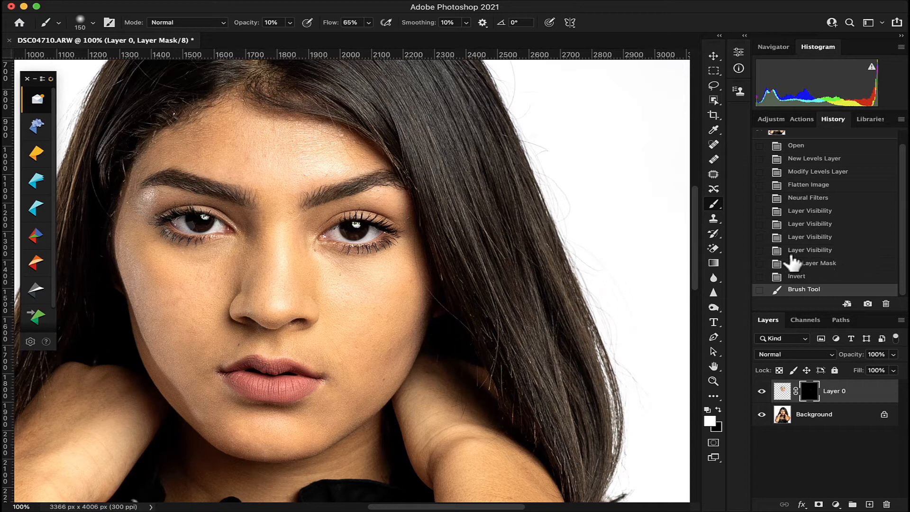
Step: Revert the history to the Neural Filters state and delete the skin-smoothing layer
{"action": "left_click", "coordinate": [815, 201]}
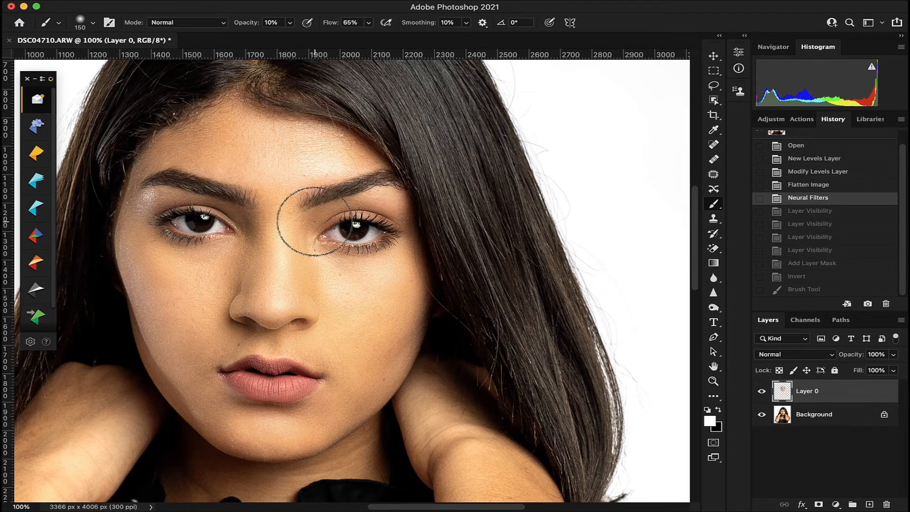
{"action": "left_click", "coordinate": [762, 392]}
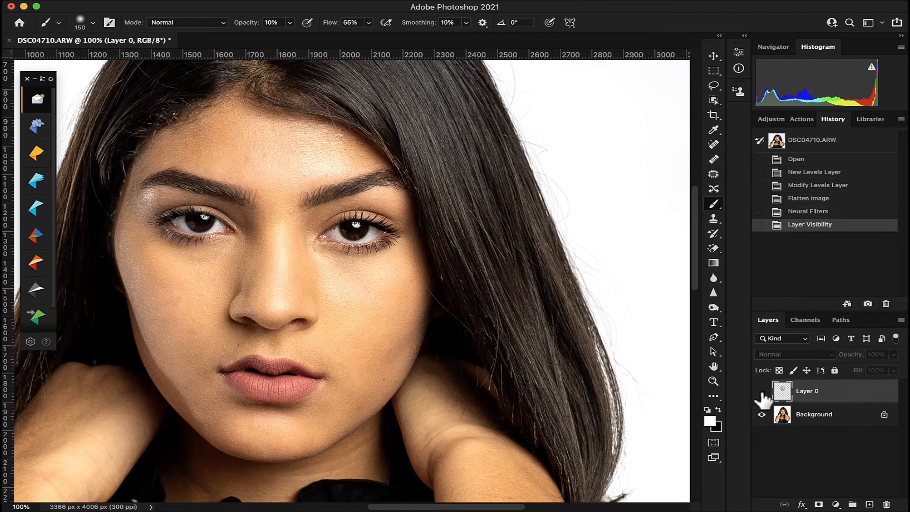
{"action": "left_click_drag", "start_coordinate": [783, 392], "coordinate": [887, 504]}
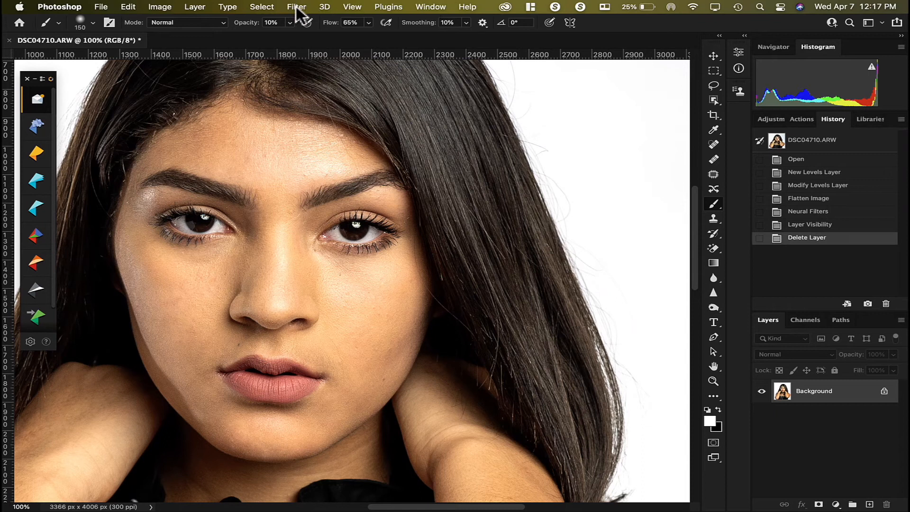
Step: Open the Background layer in the Perfectly Clear v3 filter and apply the Beautify preset
{"action": "left_click", "coordinate": [296, 7]}
{"action": "mouse_move", "coordinate": [352, 279]}
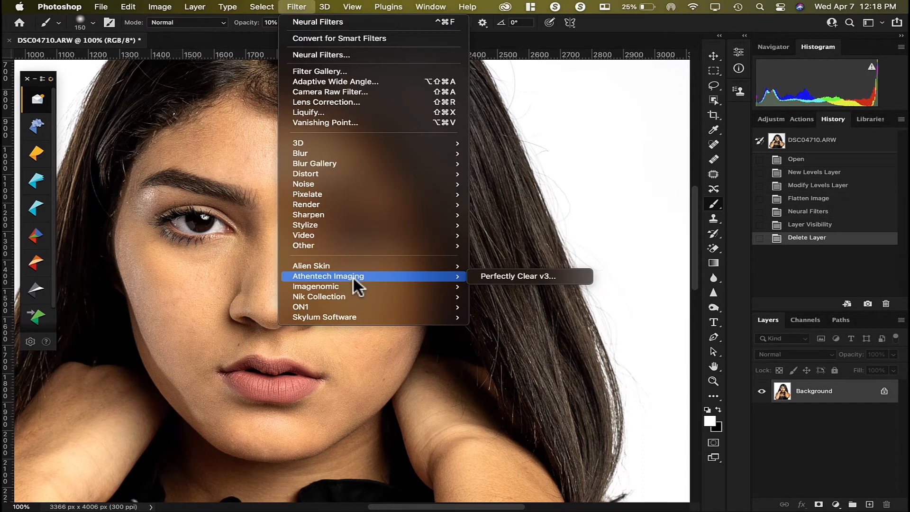
{"action": "left_click", "coordinate": [522, 278]}
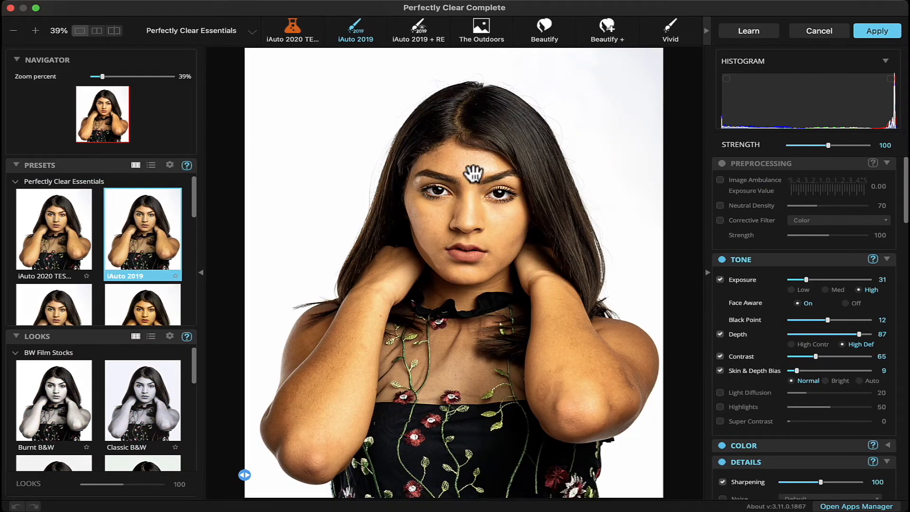
{"action": "left_click_drag", "start_coordinate": [102, 77], "coordinate": [118, 77]}
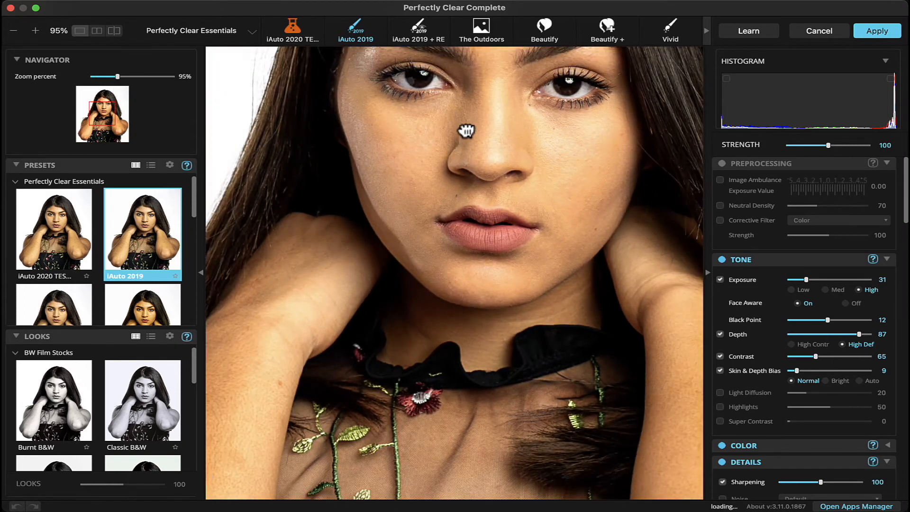
{"action": "left_click_drag", "start_coordinate": [465, 138], "coordinate": [416, 266]}
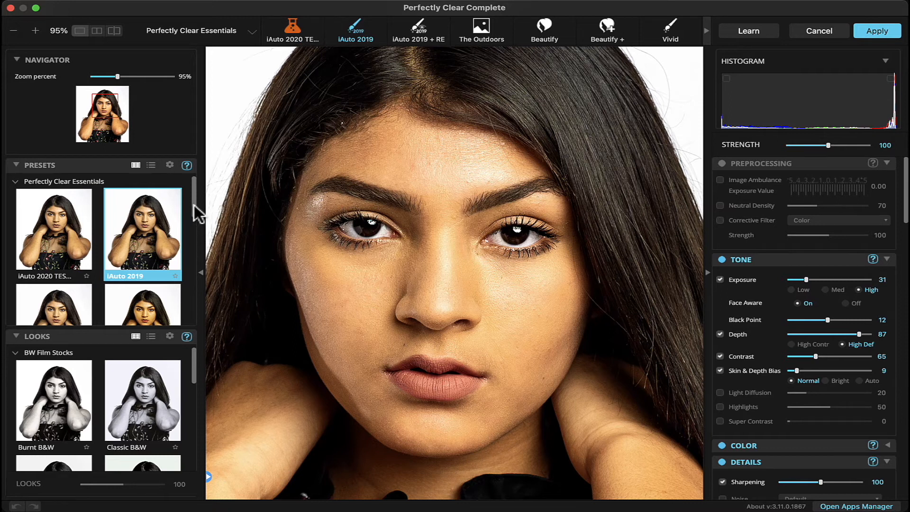
{"action": "left_click_drag", "start_coordinate": [194, 206], "coordinate": [202, 328]}
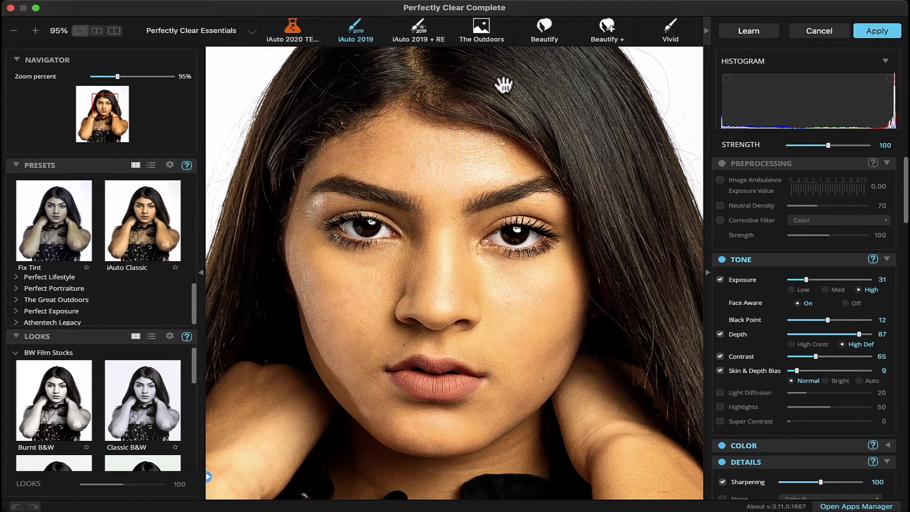
{"action": "left_click", "coordinate": [547, 26]}
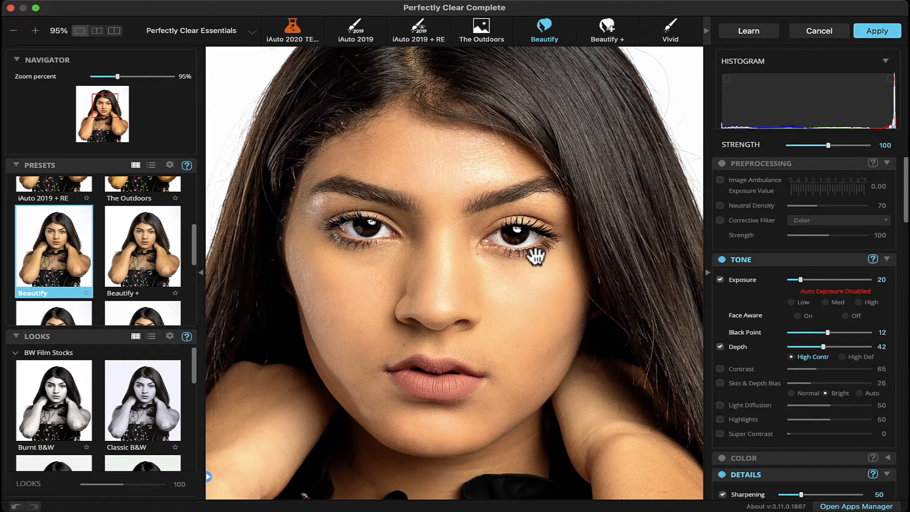
Step: Set Perfectly Smooth to 47 with a Full Body smooth area and check the skin on the arms
{"action": "scroll", "coordinate": [826, 304], "scroll_direction": "down", "scroll_amount": 6}
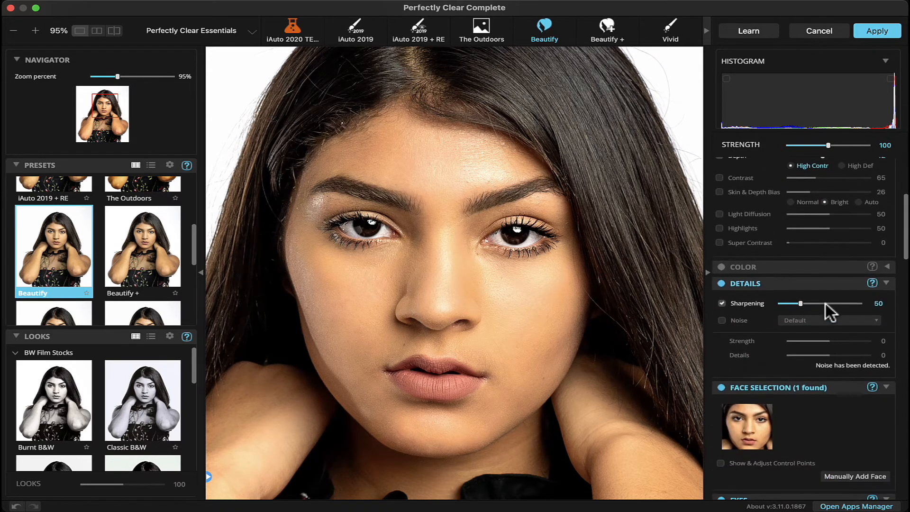
{"action": "scroll", "coordinate": [827, 304], "scroll_direction": "down", "scroll_amount": 6}
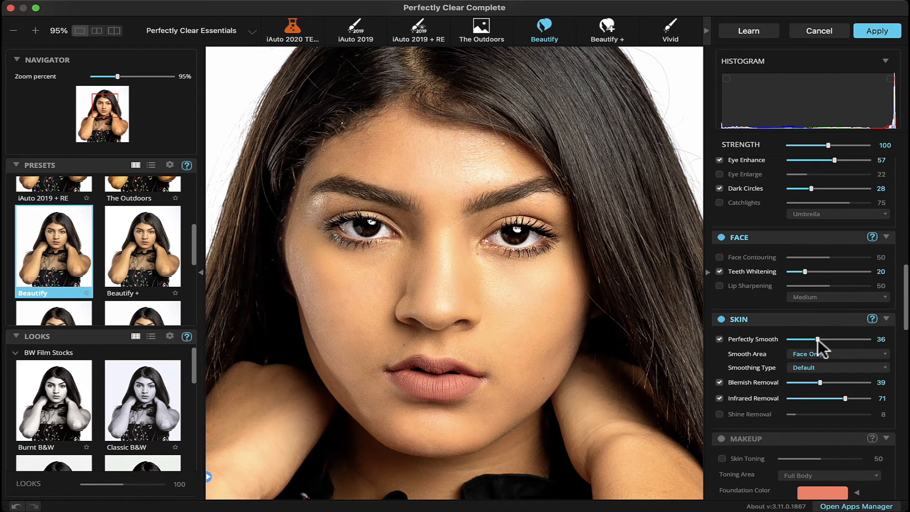
{"action": "left_click_drag", "start_coordinate": [819, 340], "coordinate": [827, 340]}
{"action": "left_click", "coordinate": [830, 353]}
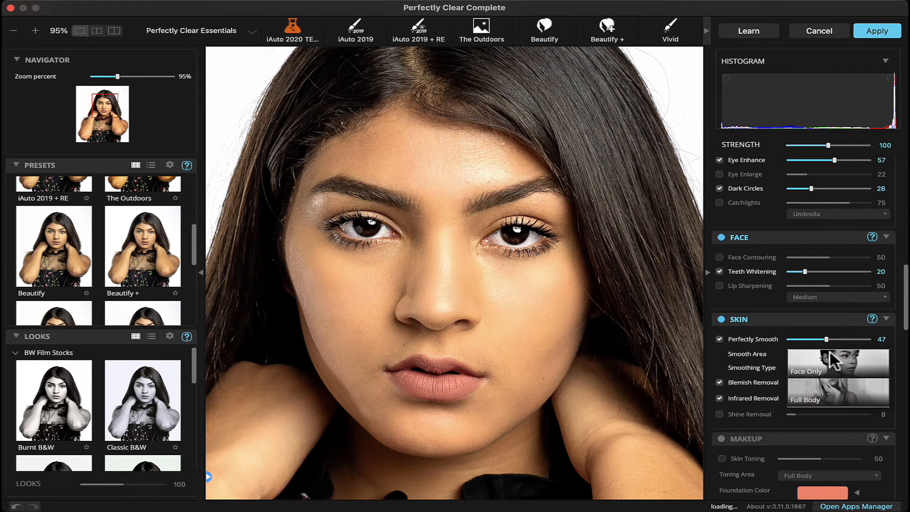
{"action": "left_click", "coordinate": [831, 397]}
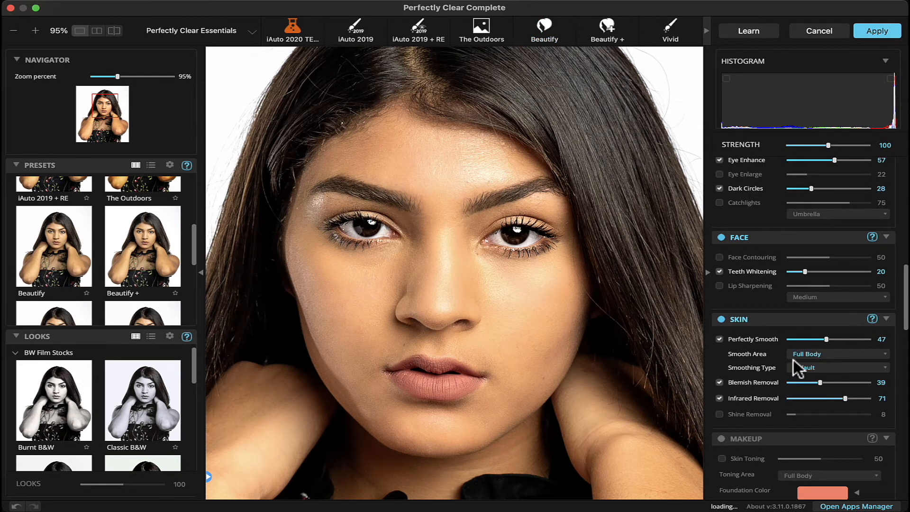
{"action": "scroll", "coordinate": [609, 374], "scroll_direction": "down", "scroll_amount": 5}
{"action": "scroll", "coordinate": [609, 374], "scroll_direction": "up", "scroll_amount": 3}
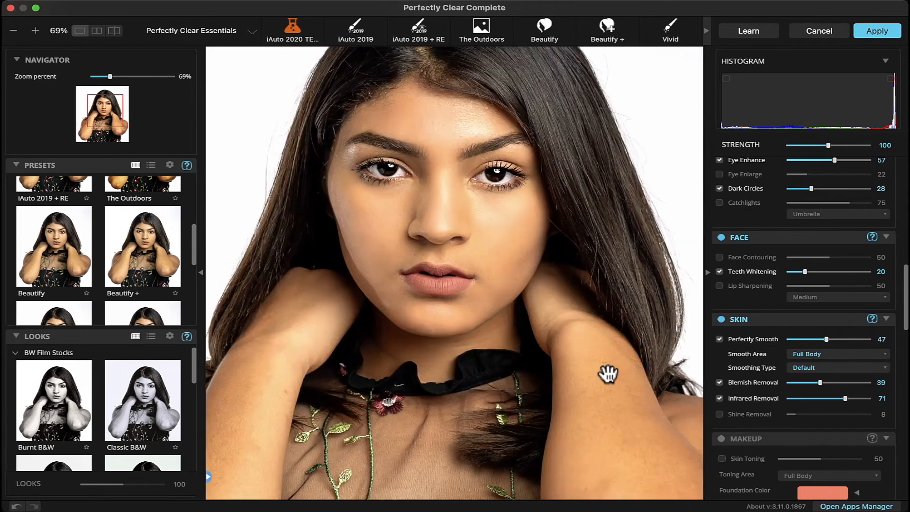
{"action": "left_click_drag", "start_coordinate": [615, 394], "coordinate": [582, 246]}
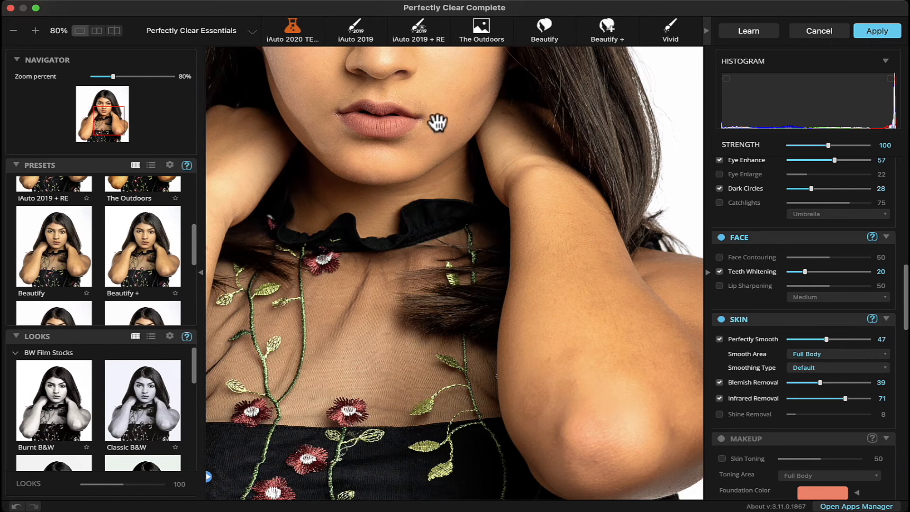
Step: Switch to the Beautify + preset, check the face at 134% zoom, and apply the Perfectly Clear filter to the portrait
{"action": "left_click_drag", "start_coordinate": [437, 122], "coordinate": [496, 264]}
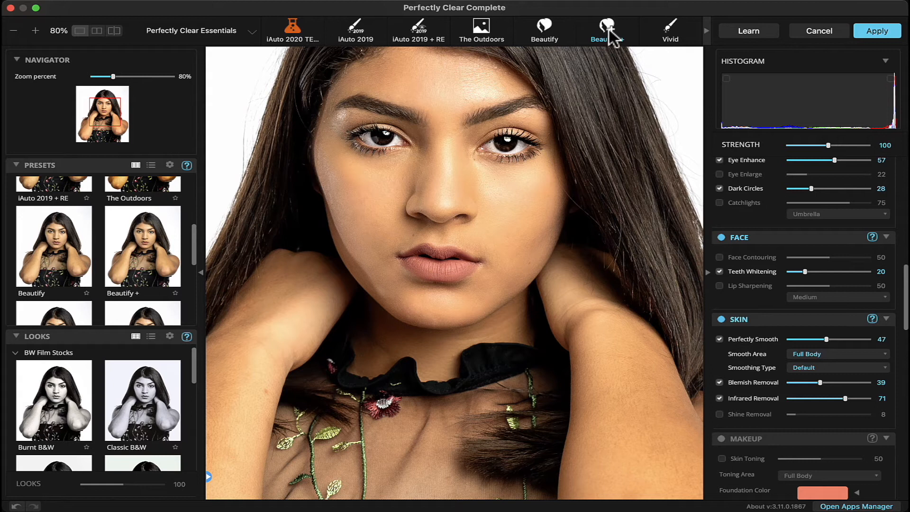
{"action": "left_click", "coordinate": [136, 251]}
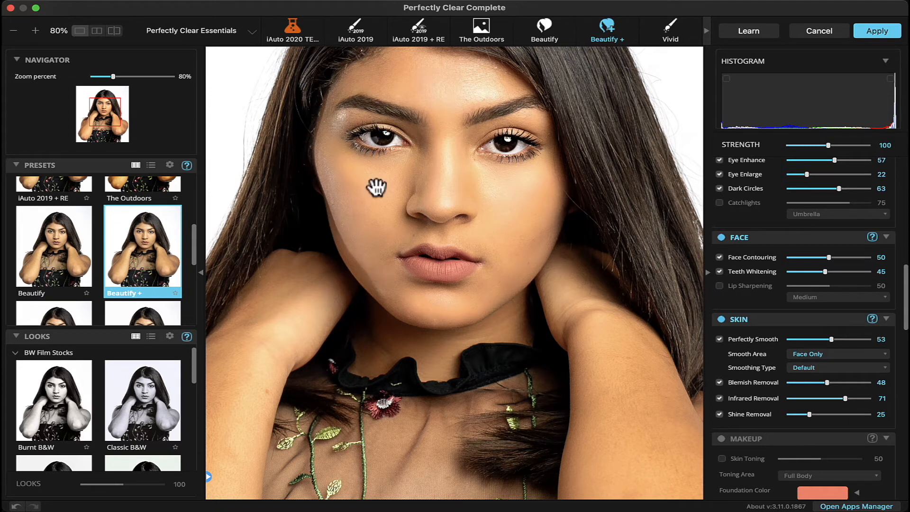
{"action": "left_click", "coordinate": [436, 189]}
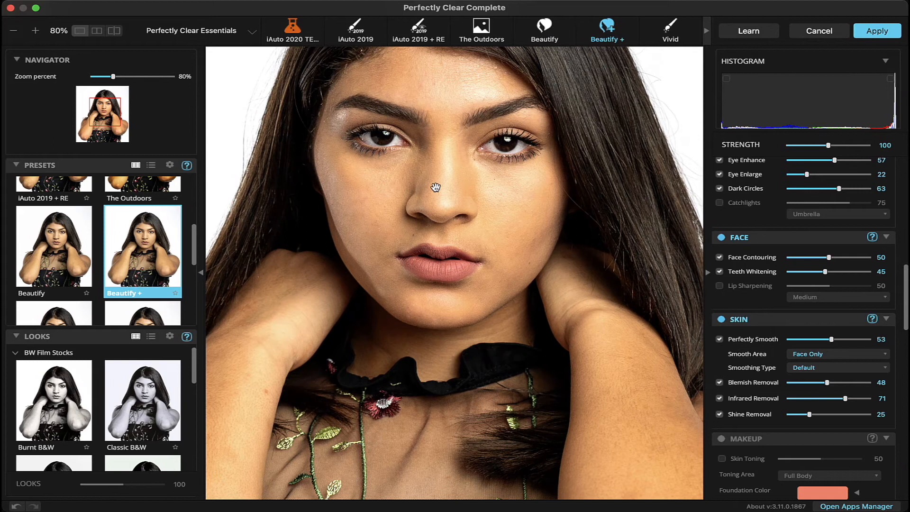
{"action": "left_click", "coordinate": [436, 188]}
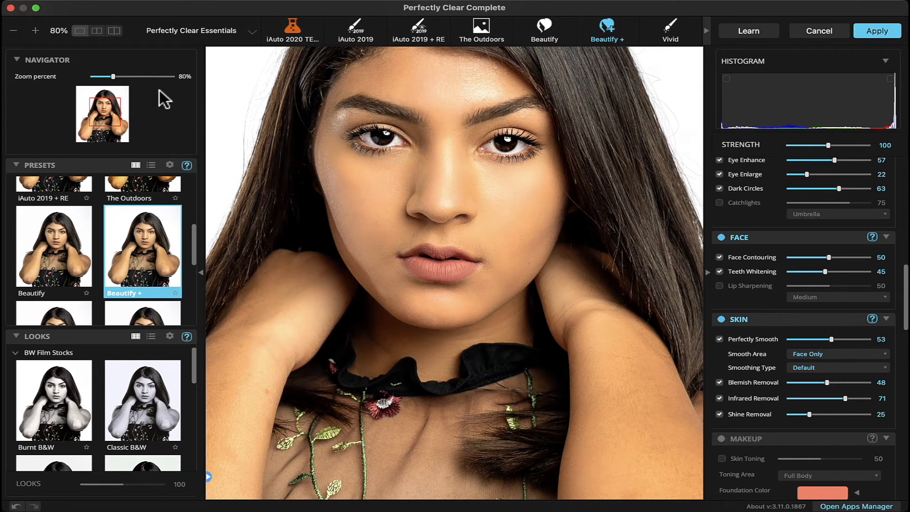
{"action": "left_click_drag", "start_coordinate": [113, 77], "coordinate": [127, 77]}
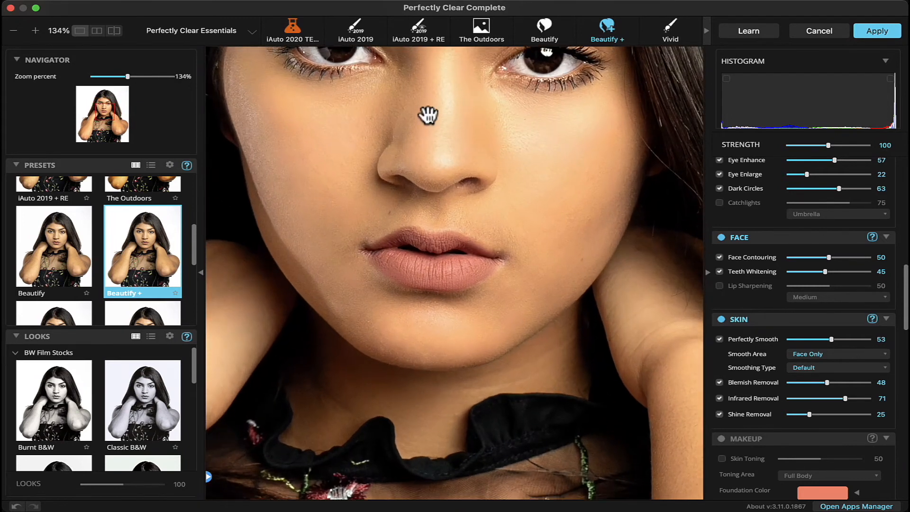
{"action": "left_click_drag", "start_coordinate": [429, 115], "coordinate": [415, 260]}
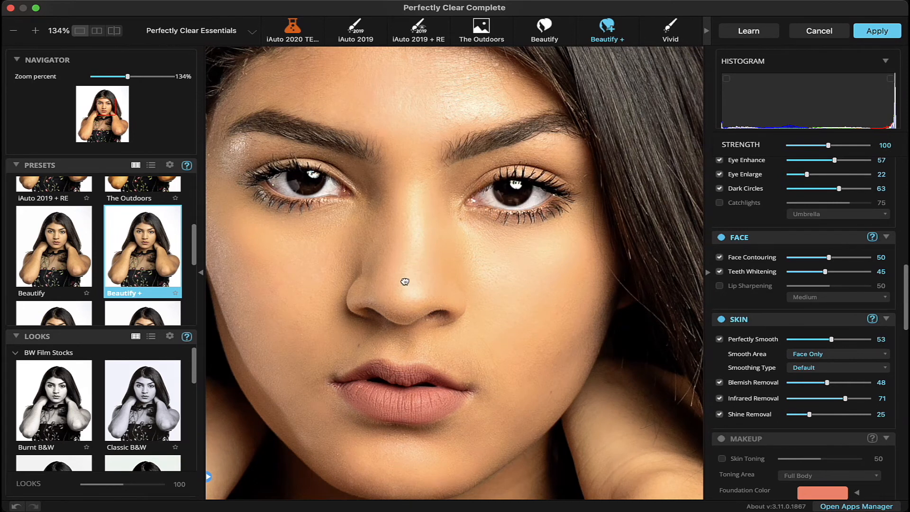
{"action": "left_click", "coordinate": [878, 31]}
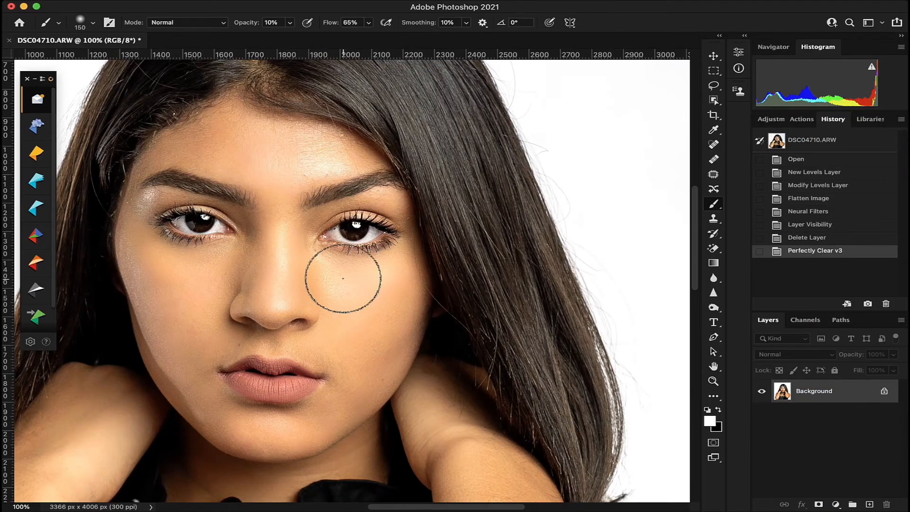
Step: Check the filtered face and full portrait, and revert the image history to the Open state
{"action": "left_click", "coordinate": [714, 57]}
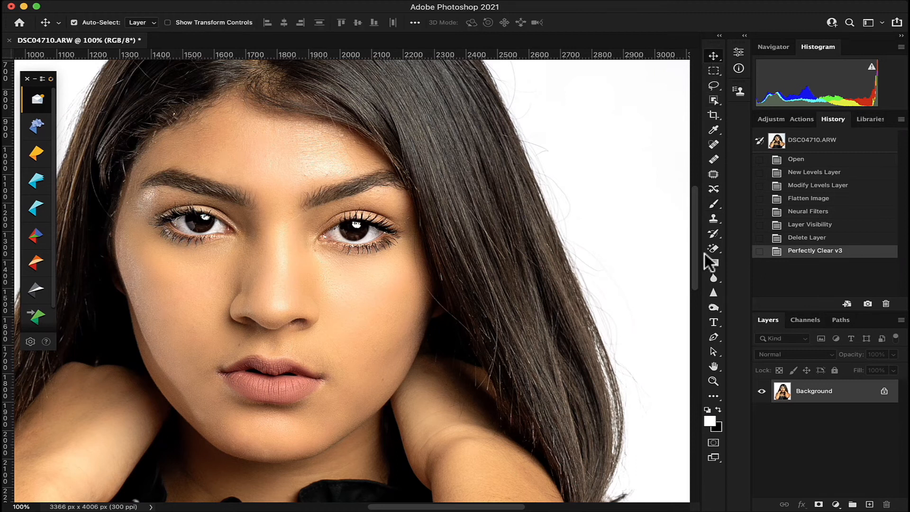
{"action": "left_click", "coordinate": [714, 366]}
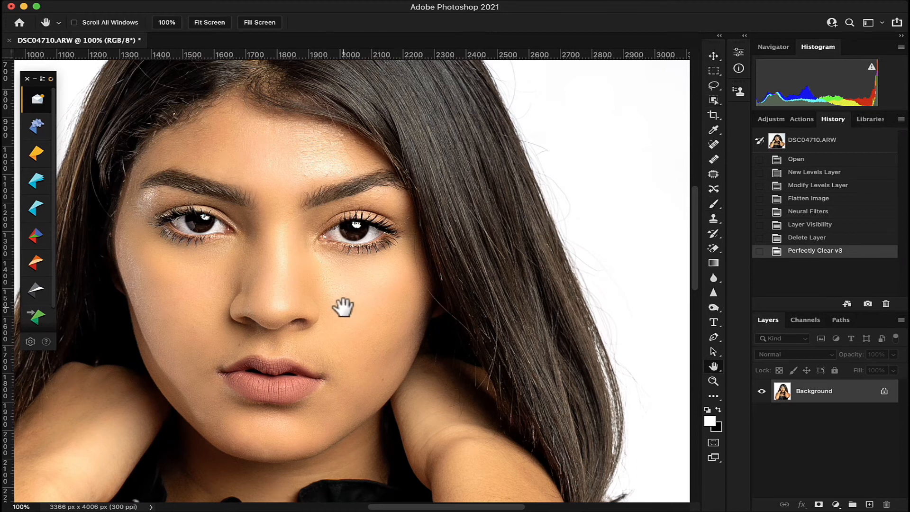
{"action": "left_click_drag", "start_coordinate": [342, 305], "coordinate": [459, 283]}
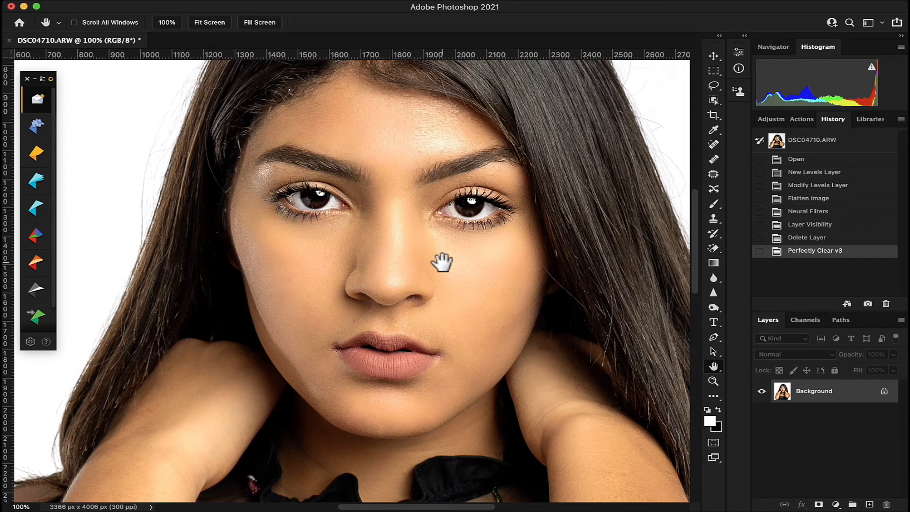
{"action": "key", "text": "super+0"}
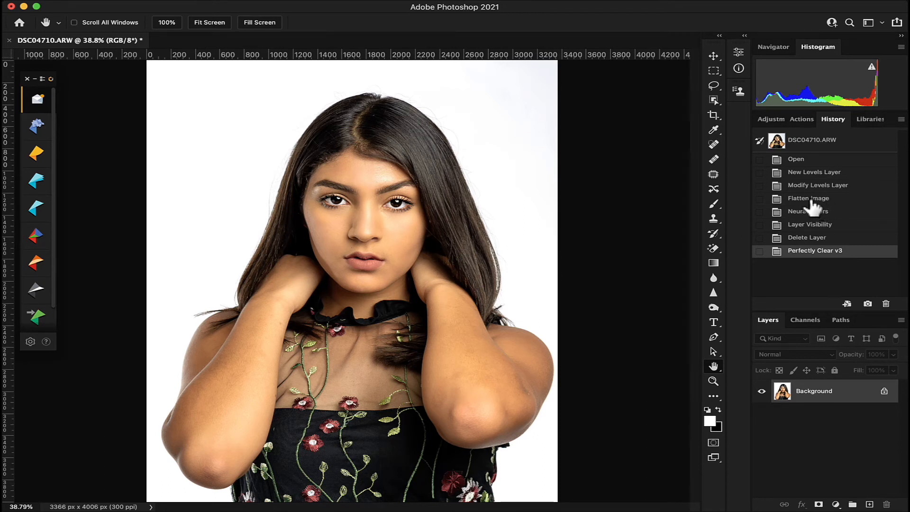
{"action": "left_click", "coordinate": [797, 159]}
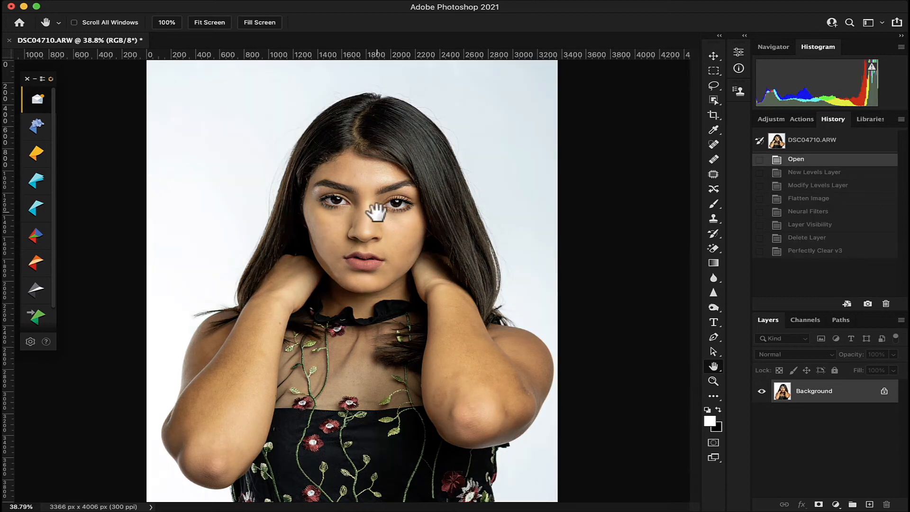
Step: Open the Background layer in the Skylum Luminar AI filter
{"action": "left_click", "coordinate": [714, 381]}
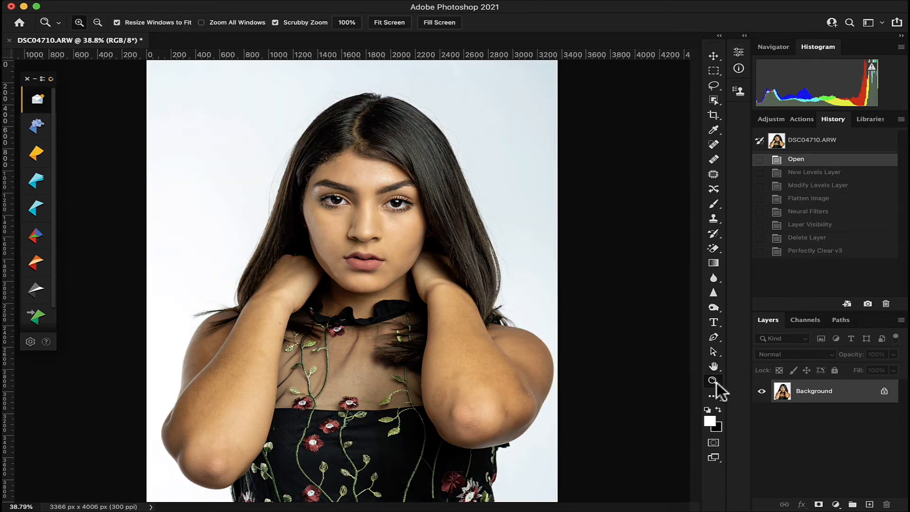
{"action": "left_click", "coordinate": [377, 215]}
{"action": "left_click", "coordinate": [377, 215]}
{"action": "left_click", "coordinate": [377, 215]}
{"action": "scroll", "coordinate": [377, 215], "scroll_direction": "up", "scroll_amount": 2}
{"action": "mouse_move", "coordinate": [372, 4]}
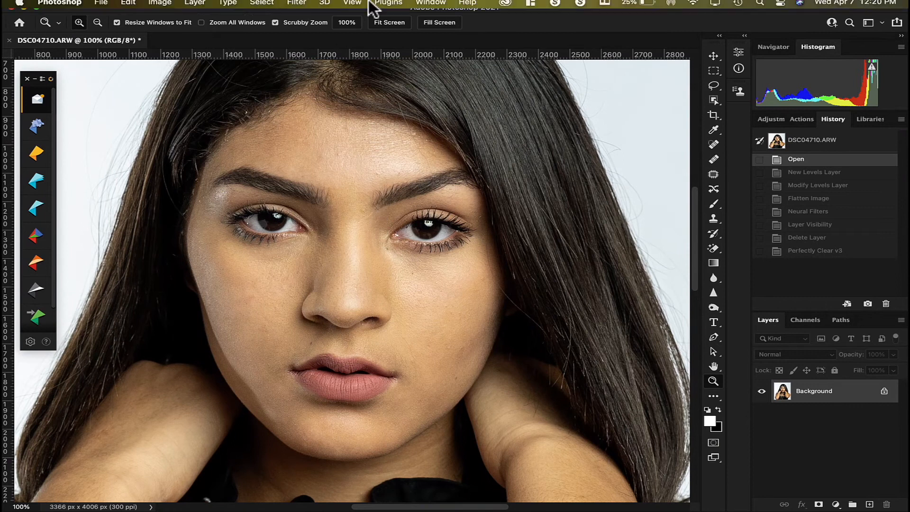
{"action": "left_click", "coordinate": [300, 11]}
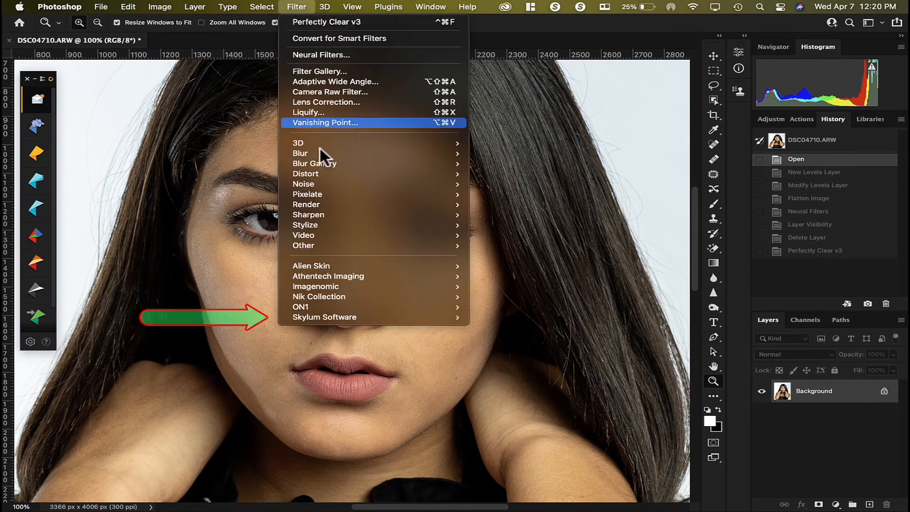
{"action": "mouse_move", "coordinate": [347, 319]}
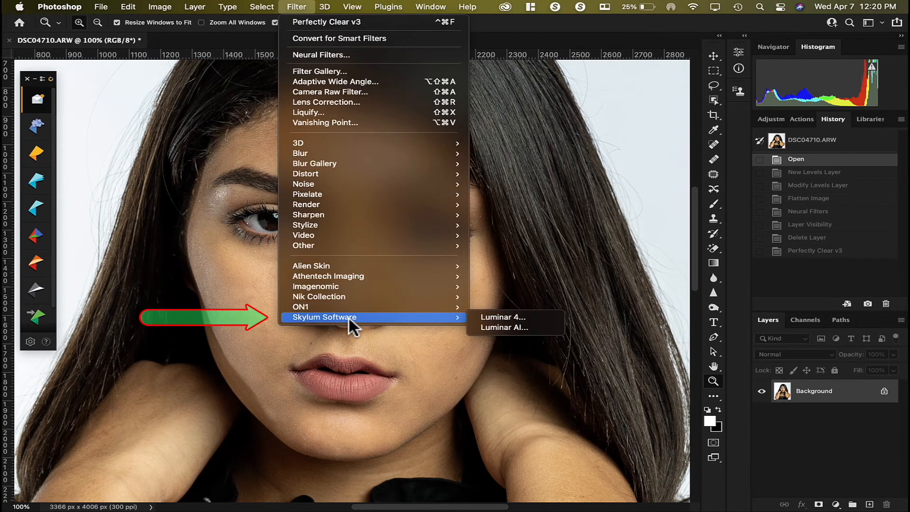
{"action": "left_click", "coordinate": [521, 329]}
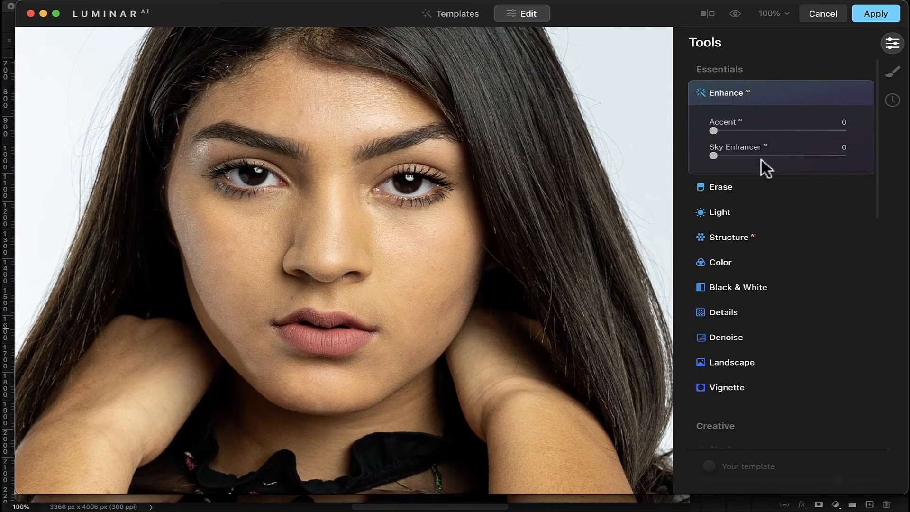
Step: In the Face AI portrait tool, set Face Light to 13 and Slim Face to 11
{"action": "scroll", "coordinate": [761, 159], "scroll_direction": "down", "scroll_amount": 10}
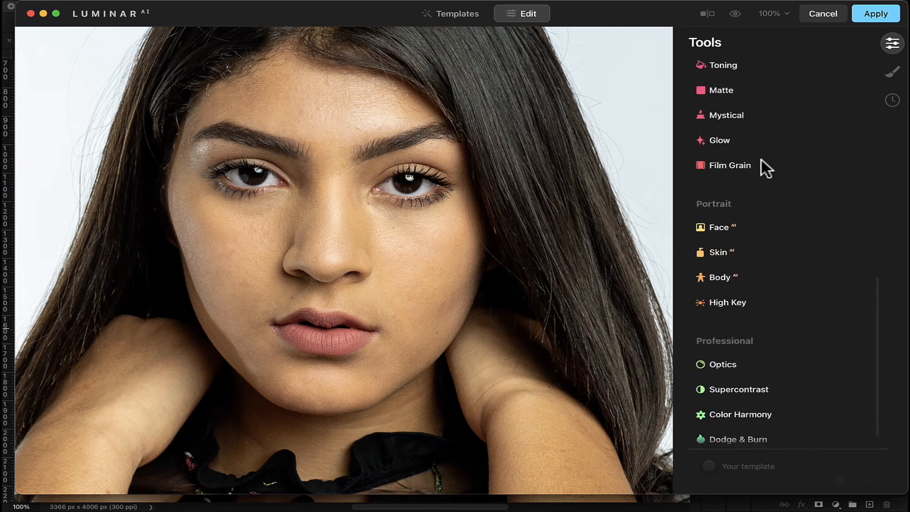
{"action": "left_click", "coordinate": [752, 197]}
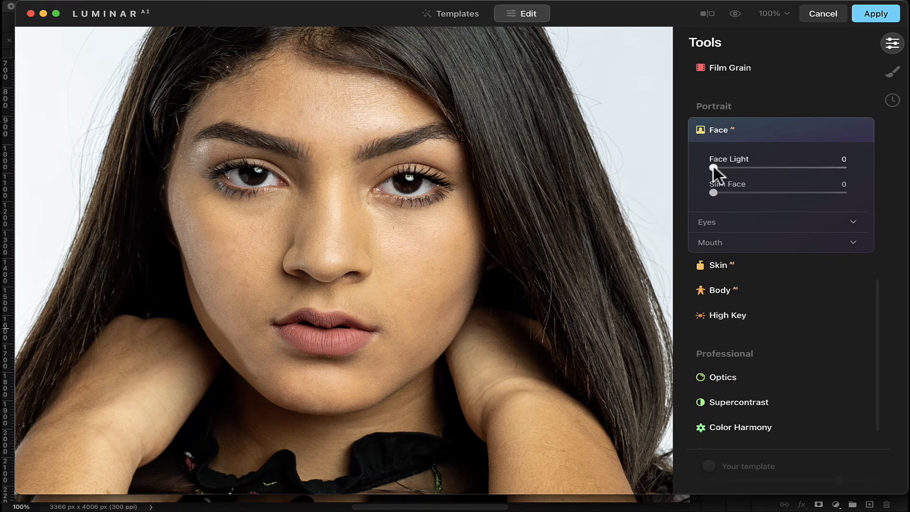
{"action": "left_click_drag", "start_coordinate": [714, 167], "coordinate": [733, 167]}
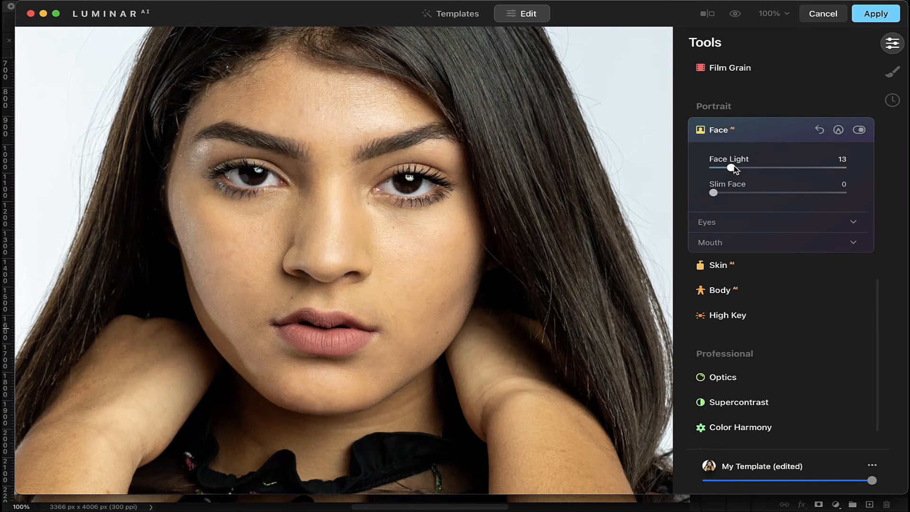
{"action": "left_click_drag", "start_coordinate": [714, 193], "coordinate": [736, 193]}
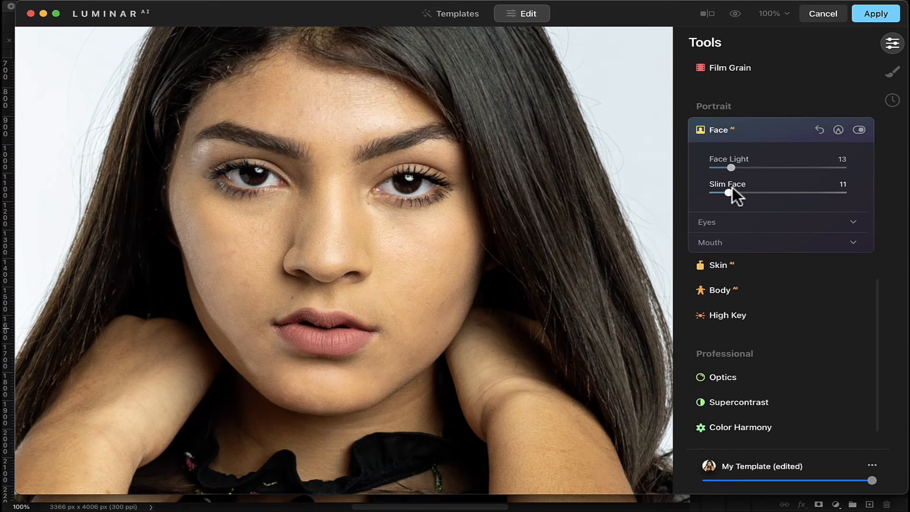
Step: Set the eye adjustments: Iris Flare 15, Enlarge Eyes 10, Eye Whitening 18, Eye Enhancer 31, Dark Circles Removal 53, Improve Eyebrows 32
{"action": "left_click", "coordinate": [750, 224]}
{"action": "scroll", "coordinate": [750, 224], "scroll_direction": "down", "scroll_amount": 4}
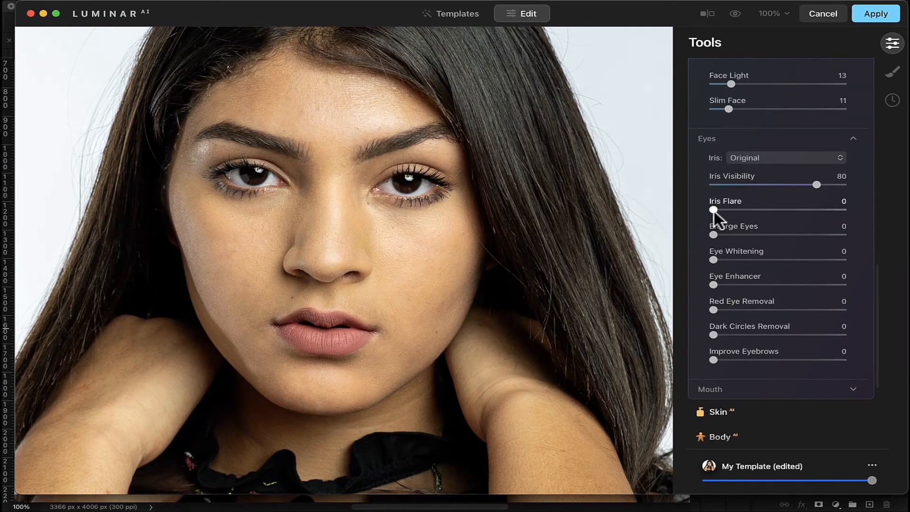
{"action": "left_click_drag", "start_coordinate": [714, 209], "coordinate": [744, 257]}
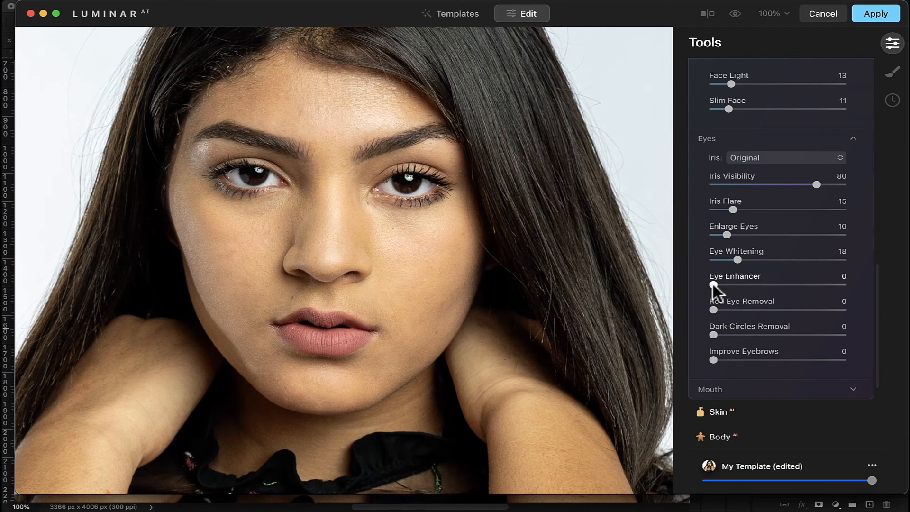
{"action": "left_click_drag", "start_coordinate": [714, 285], "coordinate": [756, 283]}
{"action": "left_click_drag", "start_coordinate": [714, 335], "coordinate": [792, 331]}
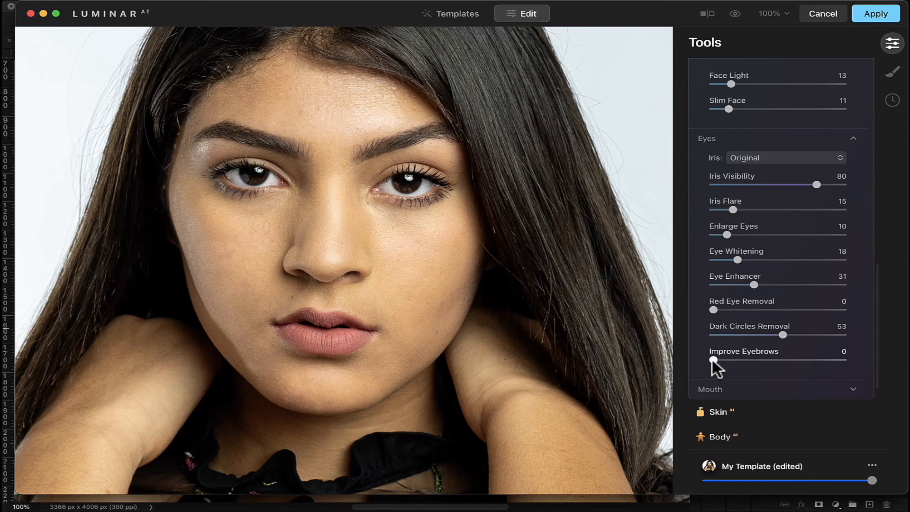
{"action": "left_click_drag", "start_coordinate": [713, 360], "coordinate": [750, 358]}
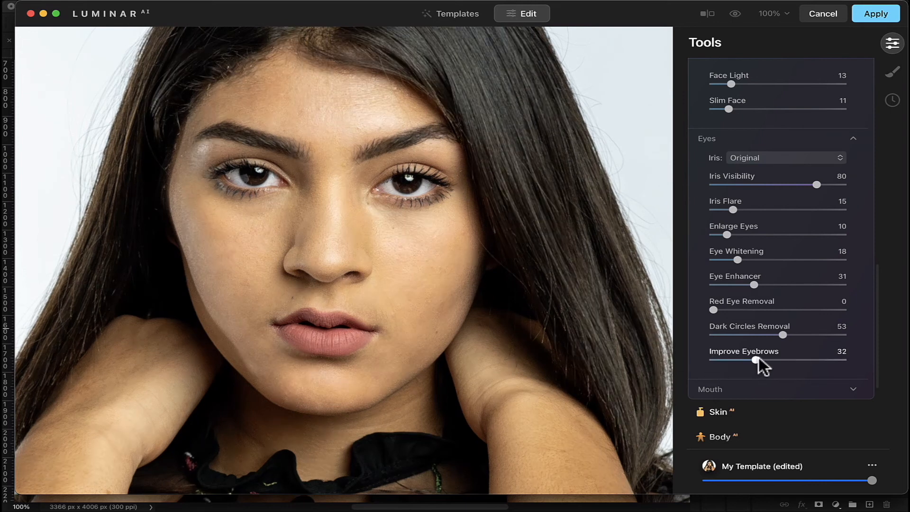
Step: Set Skin AI Amount to 56 and Shine Removal to 38, enable Skin Defects Removal, and apply the Luminar AI edits to the portrait
{"action": "left_click", "coordinate": [762, 387]}
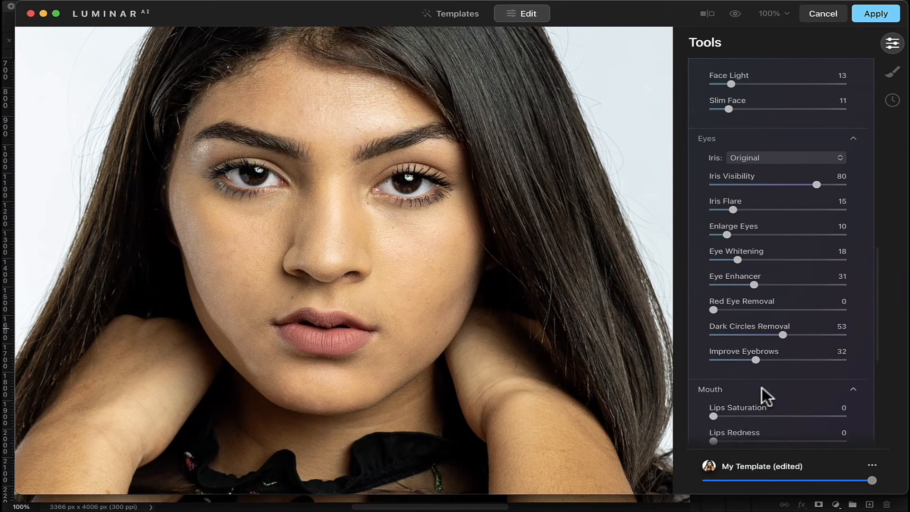
{"action": "scroll", "coordinate": [762, 388], "scroll_direction": "down", "scroll_amount": 5}
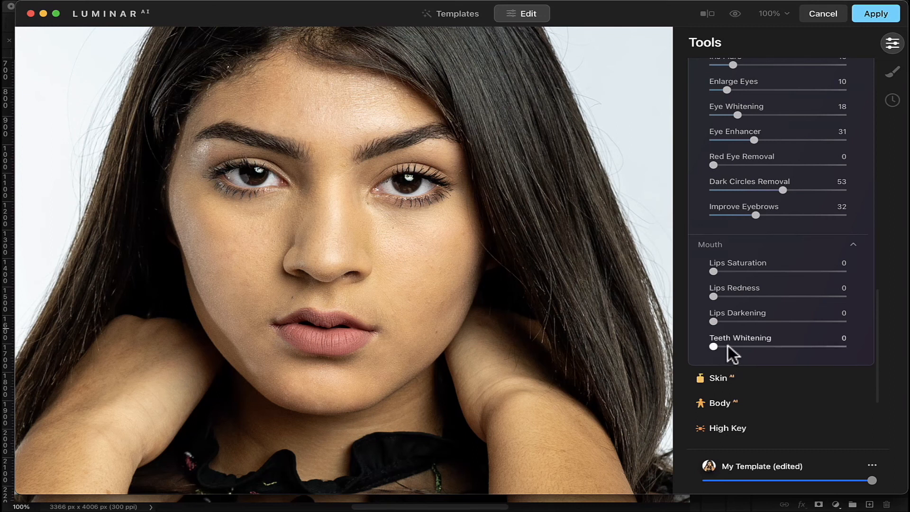
{"action": "left_click", "coordinate": [755, 381]}
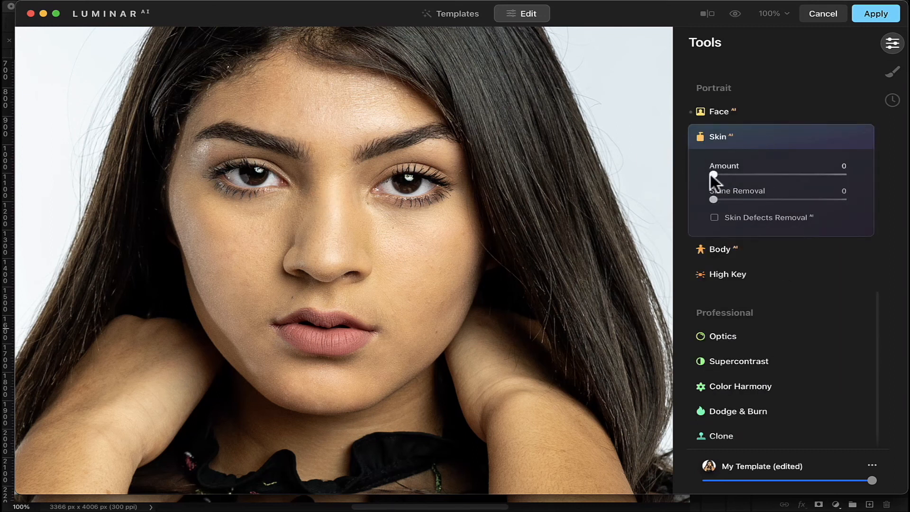
{"action": "left_click_drag", "start_coordinate": [713, 173], "coordinate": [778, 171]}
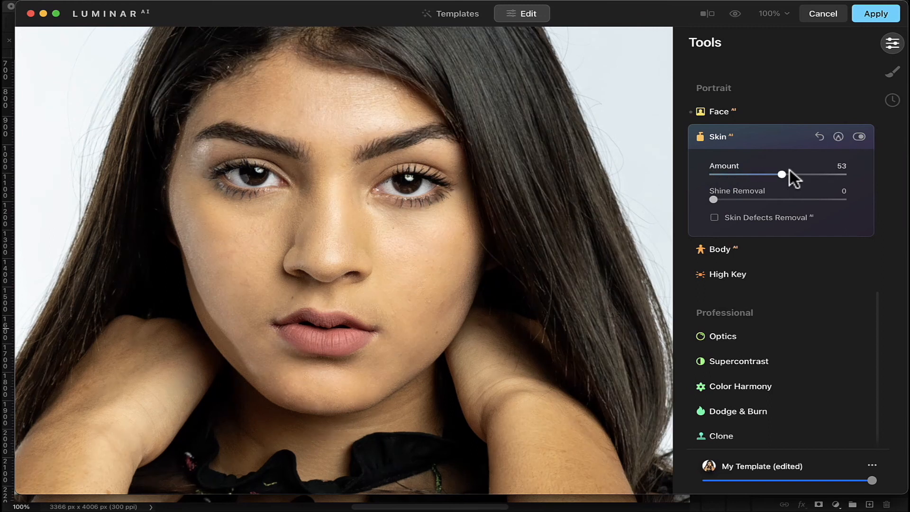
{"action": "left_click_drag", "start_coordinate": [714, 199], "coordinate": [767, 195]}
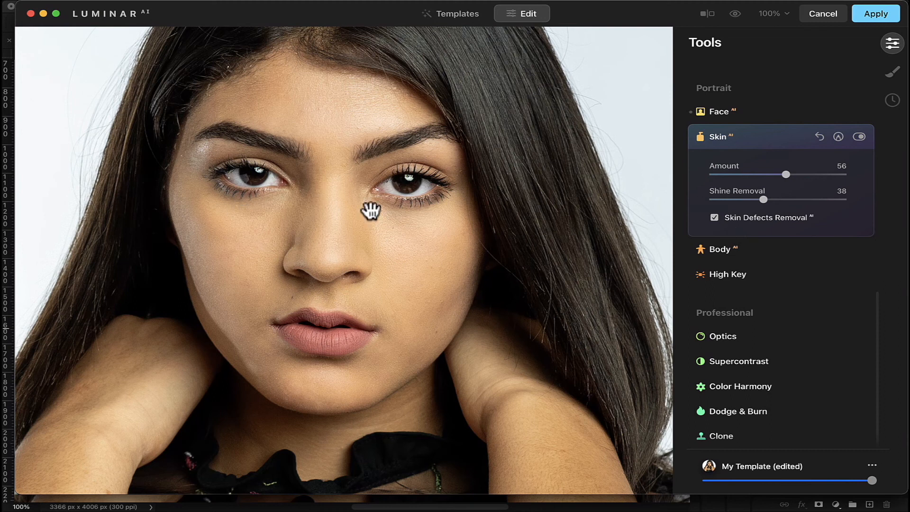
{"action": "left_click", "coordinate": [348, 213]}
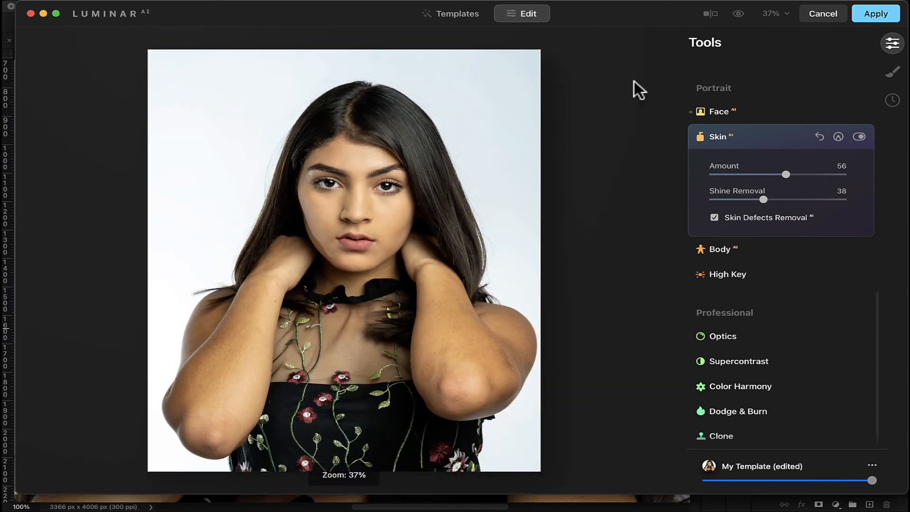
{"action": "left_click", "coordinate": [876, 13]}
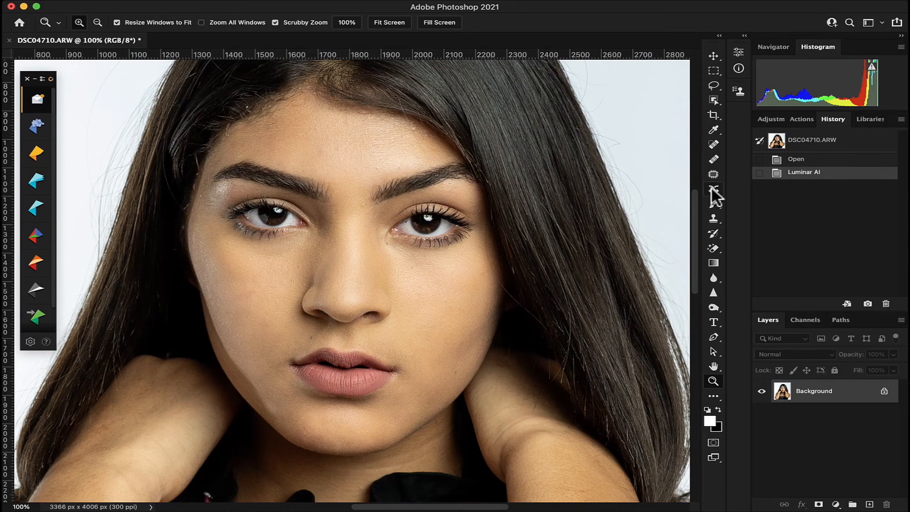
Step: Compare the portrait before and after retouching by alternating between the Open and Luminar AI history states
{"action": "left_click", "coordinate": [783, 162]}
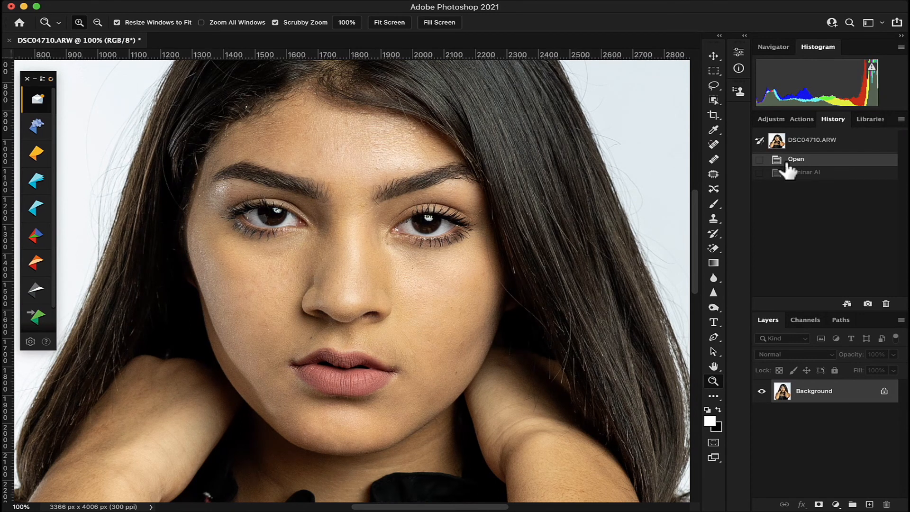
{"action": "left_click", "coordinate": [782, 174]}
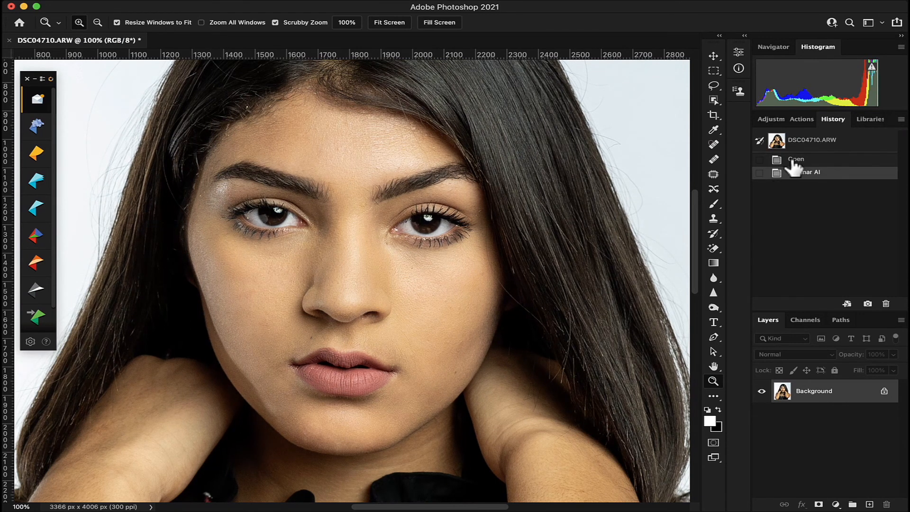
{"action": "left_click", "coordinate": [793, 160]}
{"action": "left_click", "coordinate": [788, 175]}
Step: Close the DSC04710.ARW document and minimize the Photoshop and Finder windows
{"action": "left_click", "coordinate": [9, 40]}
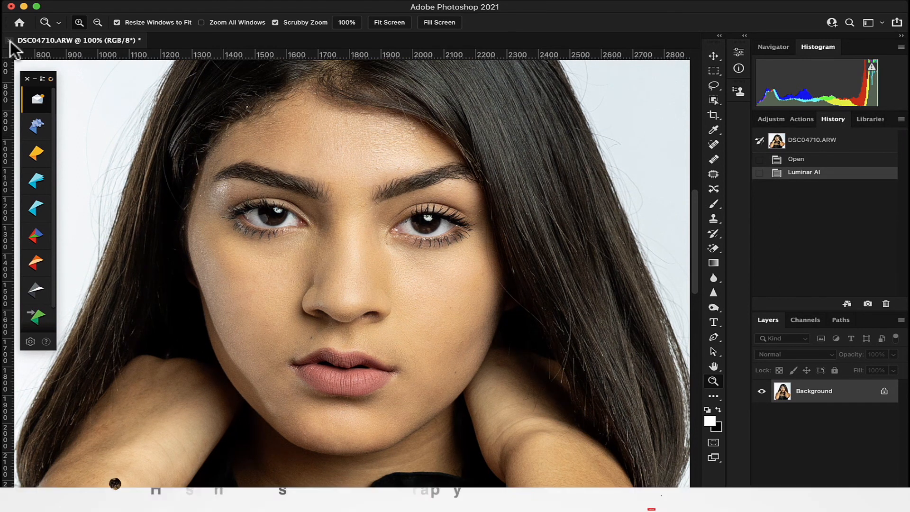
{"action": "left_click", "coordinate": [432, 218]}
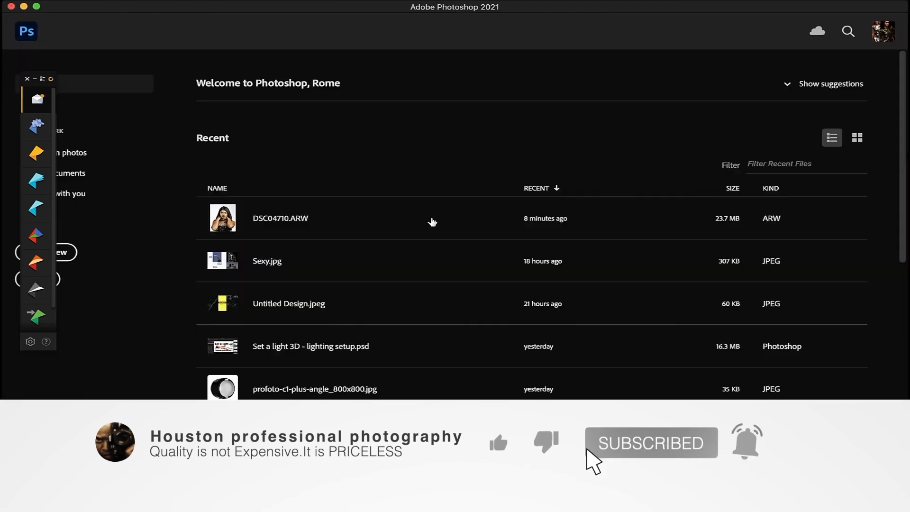
{"action": "left_click", "coordinate": [23, 7]}
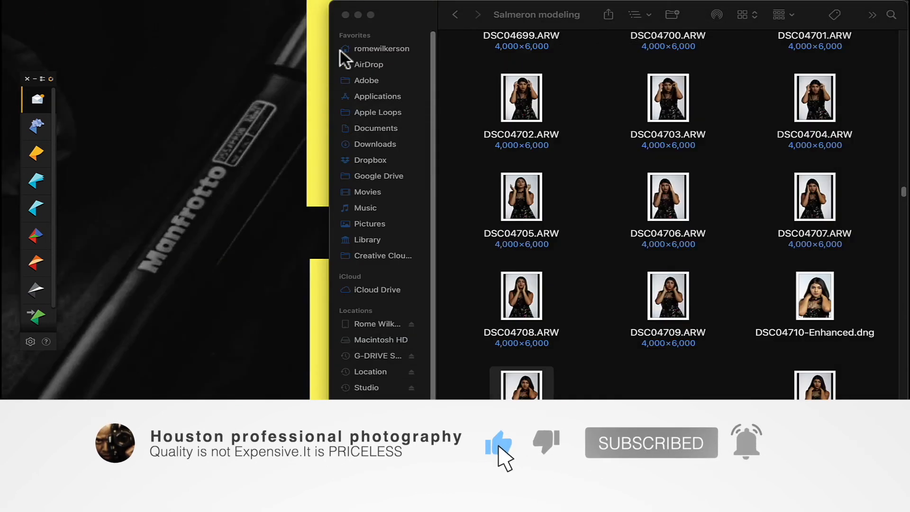
{"action": "left_click", "coordinate": [358, 14]}
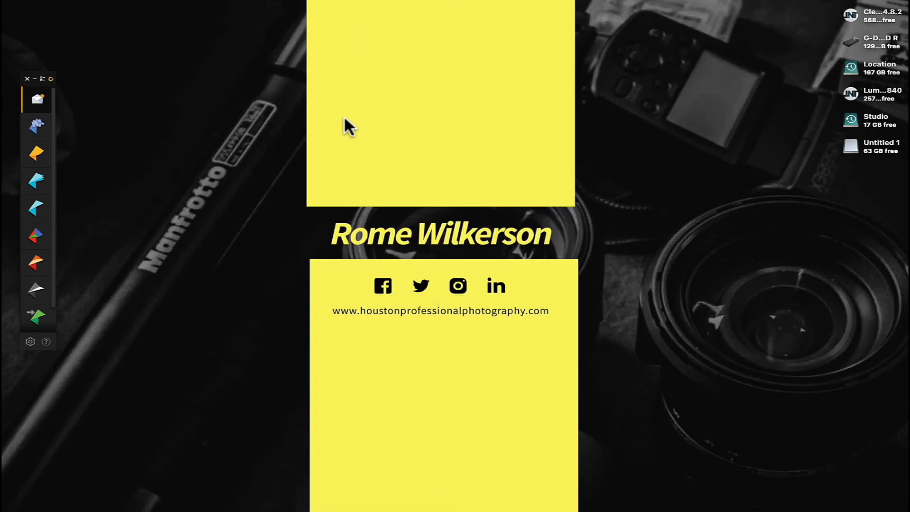